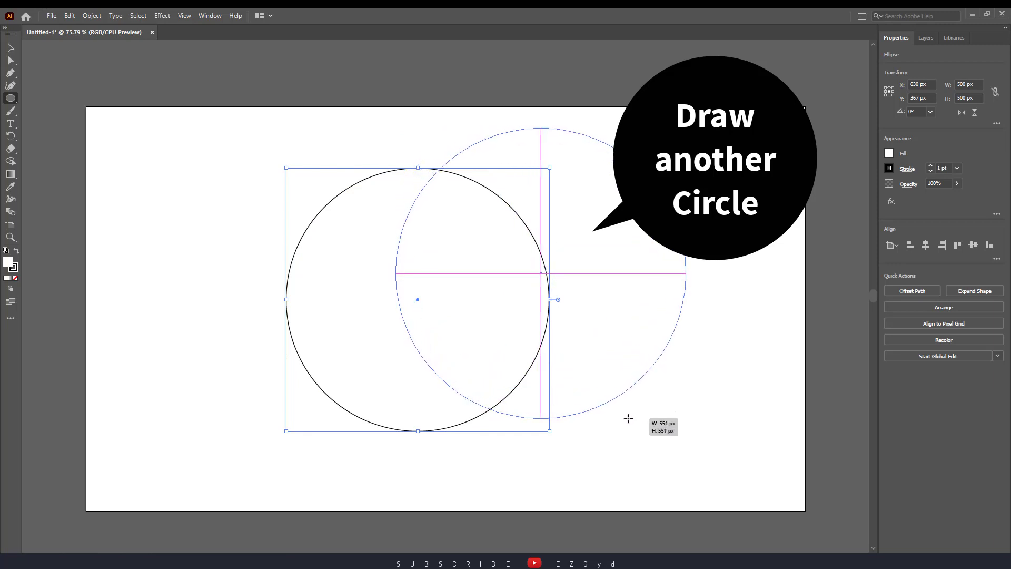
Move the larger circle over the first one, leaving a crescent-shaped part of the first circle uncovered on its left.
{"action": "left_click", "coordinate": [10, 47]}
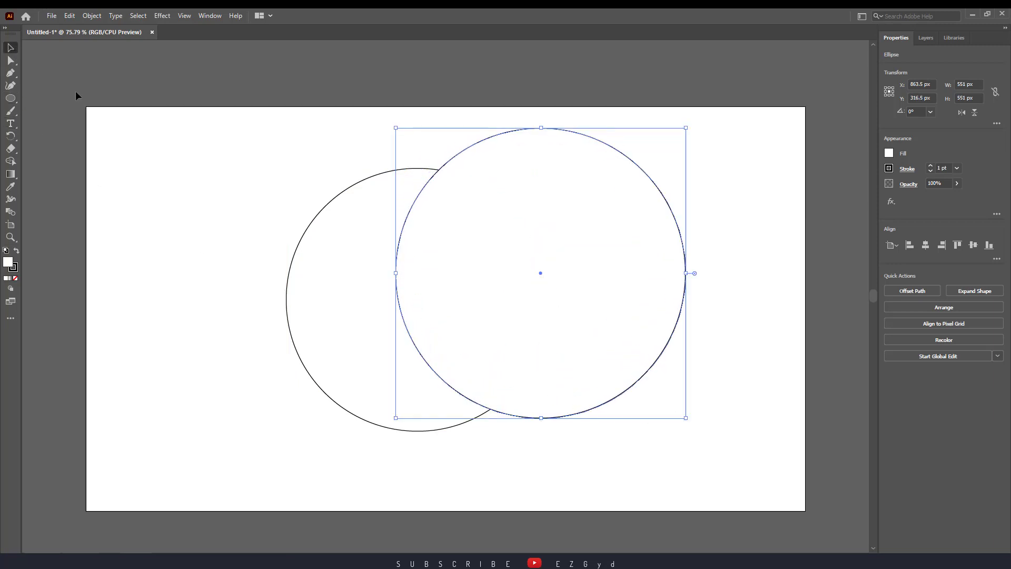
{"action": "left_click_drag", "start_coordinate": [466, 269], "coordinate": [438, 309]}
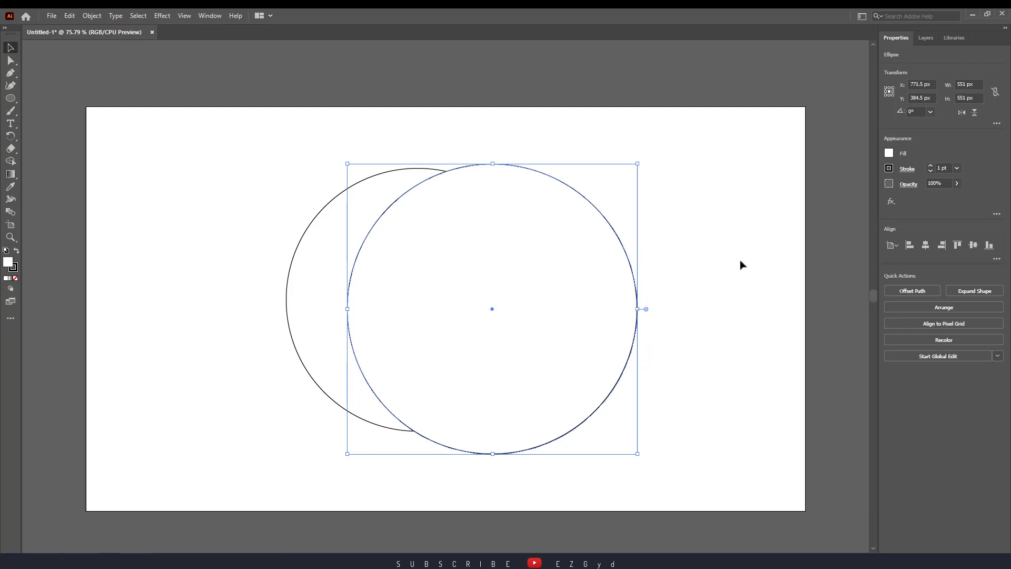
{"action": "left_click", "coordinate": [702, 289]}
Select both circles and subtract the front circle from the back one to form a crescent.
{"action": "left_click_drag", "start_coordinate": [666, 416], "coordinate": [232, 267]}
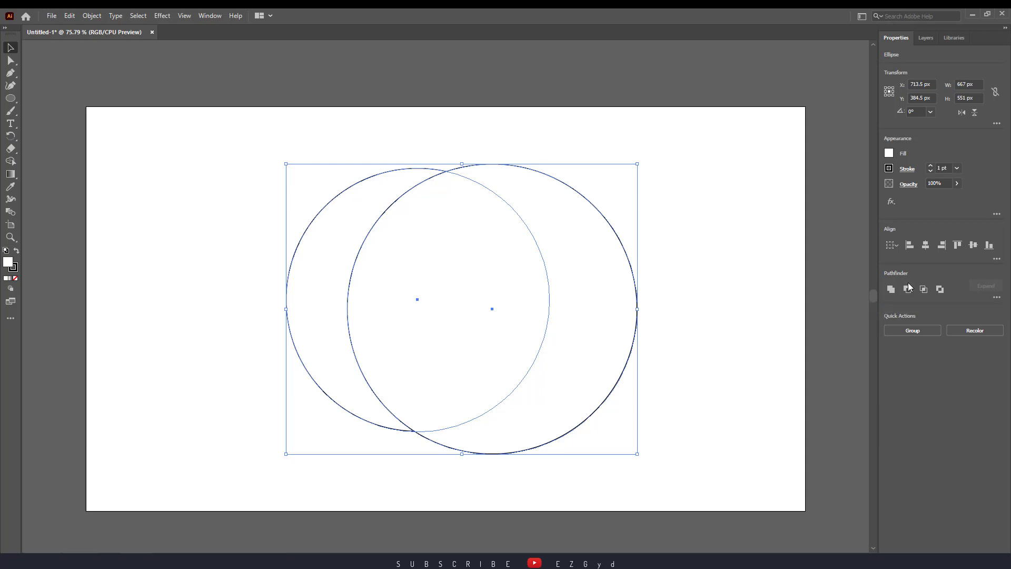
{"action": "left_click", "coordinate": [210, 16]}
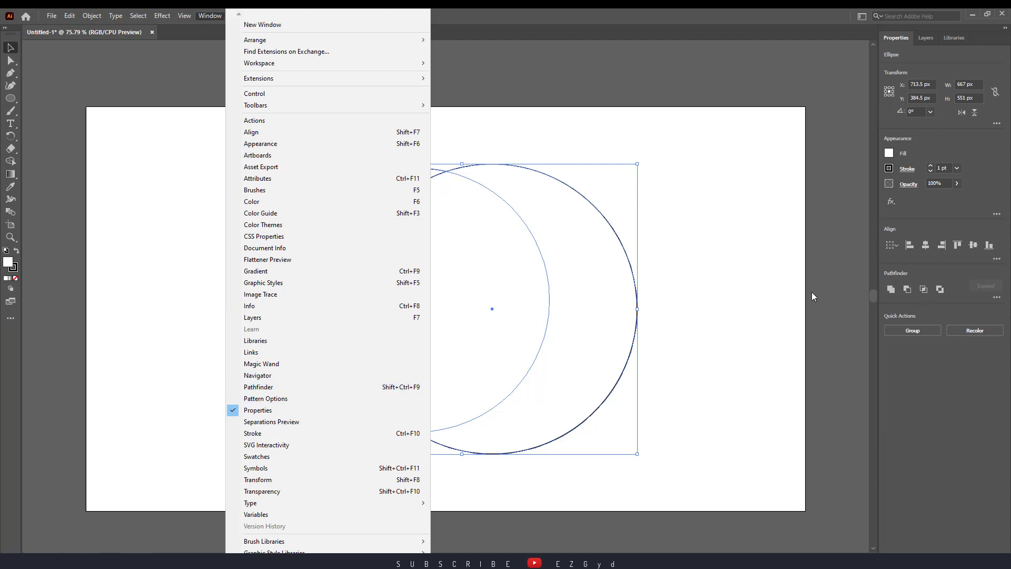
{"action": "left_click", "coordinate": [823, 279]}
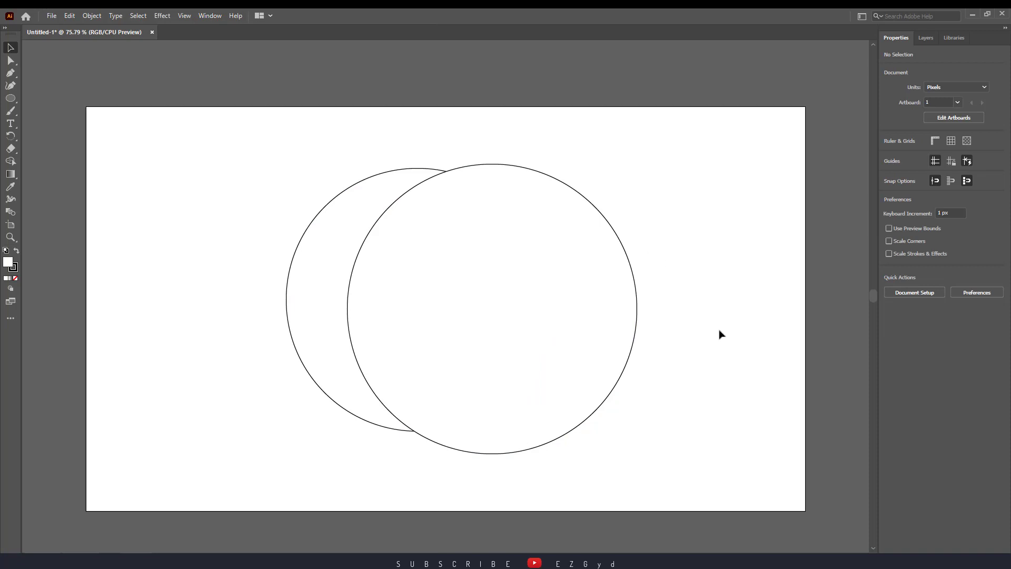
{"action": "left_click_drag", "start_coordinate": [714, 346], "coordinate": [190, 234]}
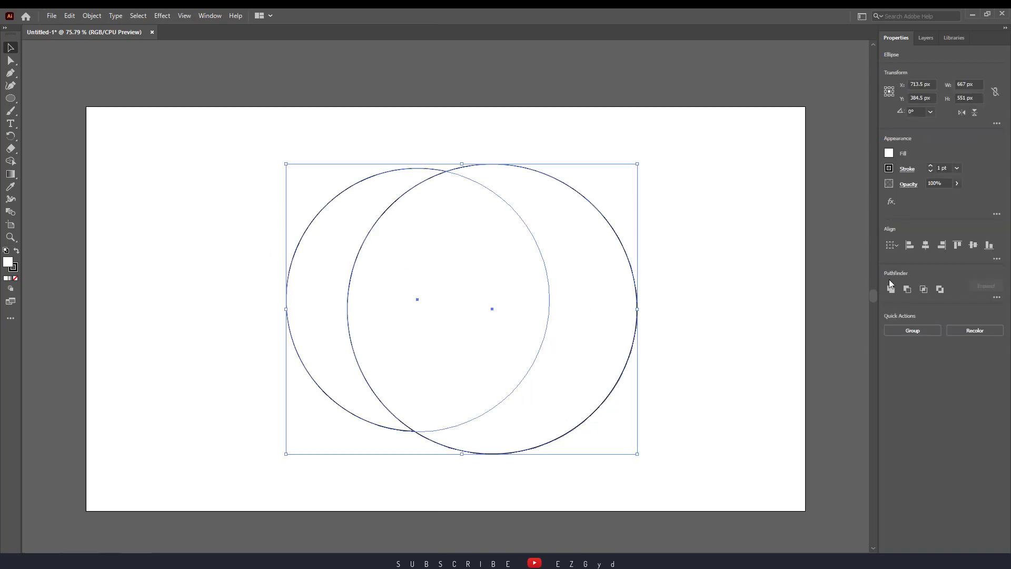
{"action": "left_click", "coordinate": [907, 293]}
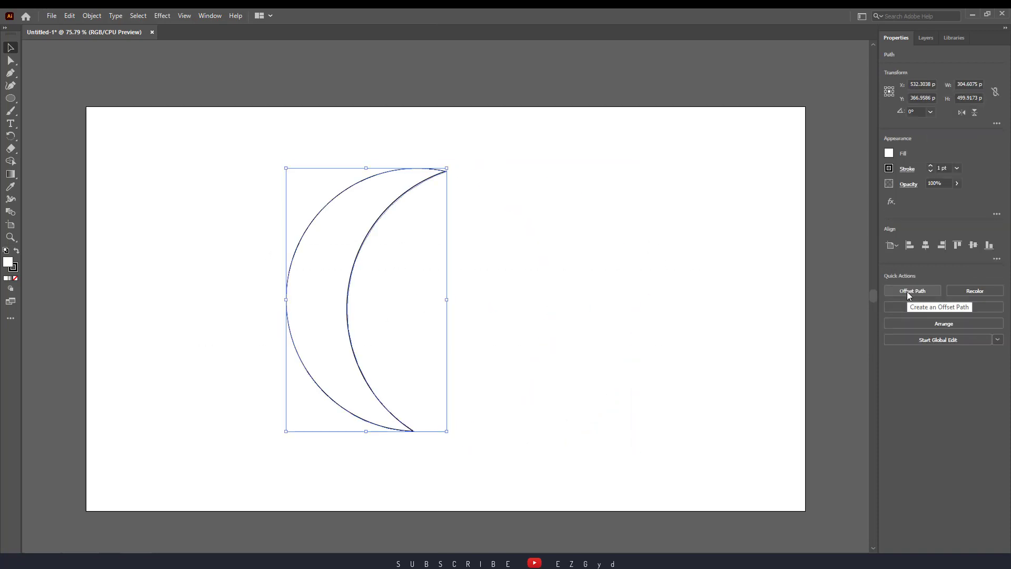
{"action": "left_click", "coordinate": [571, 263]}
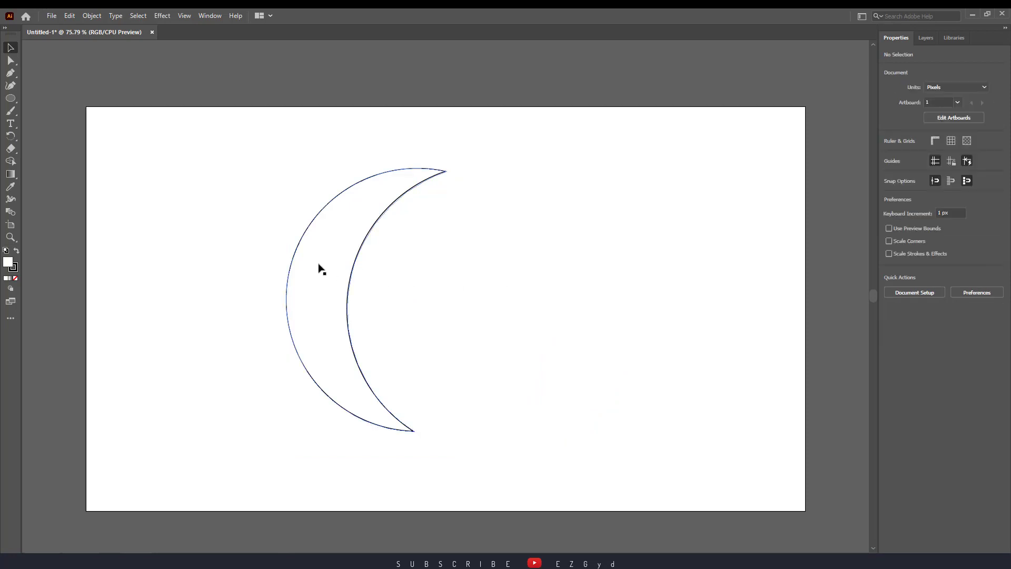
Rotate the crescent counterclockwise to about 31° and move it toward the middle of the artboard.
{"action": "left_click", "coordinate": [345, 301]}
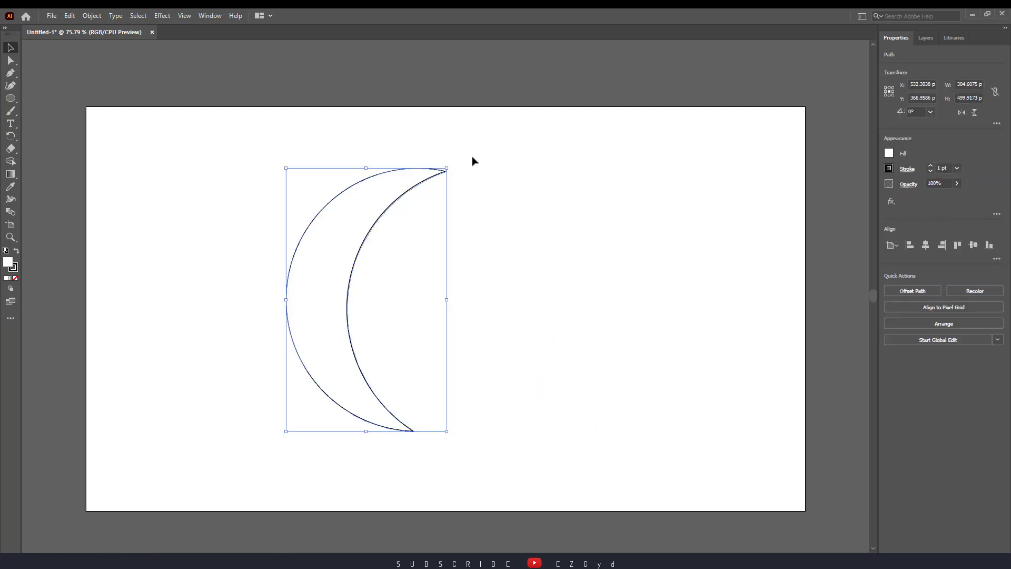
{"action": "left_click_drag", "start_coordinate": [450, 164], "coordinate": [371, 127]}
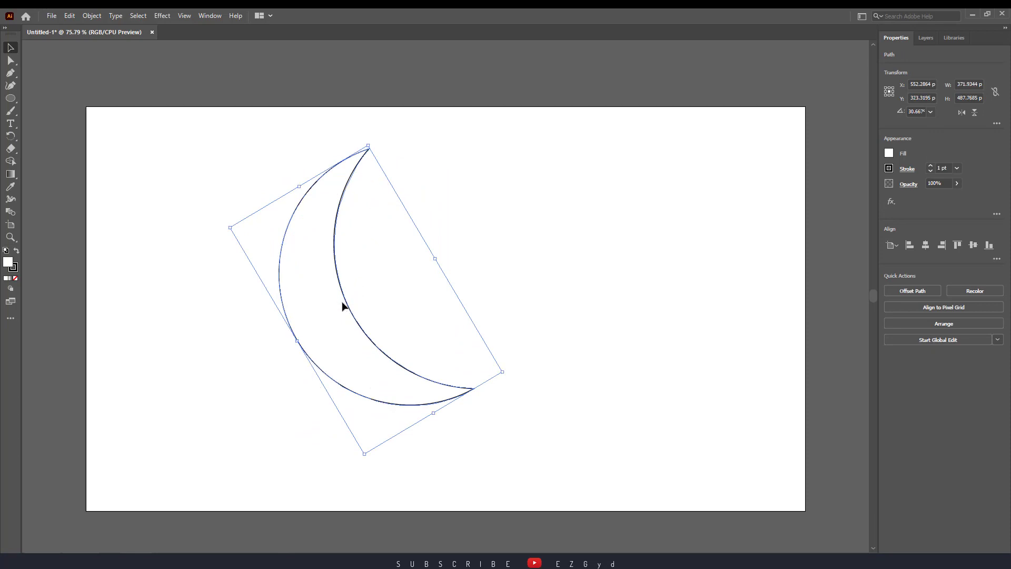
{"action": "left_click_drag", "start_coordinate": [345, 302], "coordinate": [400, 300]}
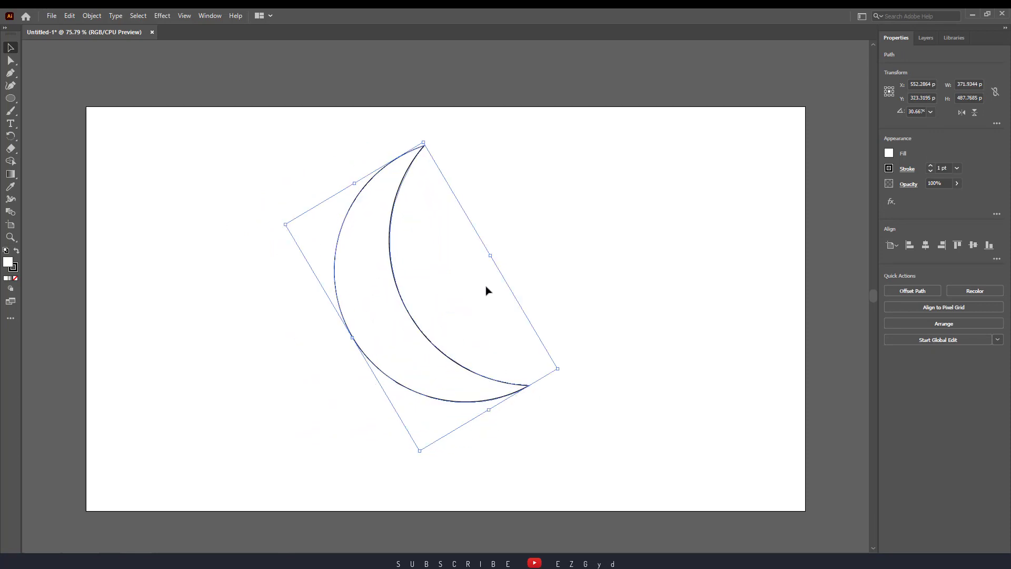
{"action": "left_click", "coordinate": [642, 242]}
Rotate the crescent further counterclockwise to about 45° and shift it slightly downward.
{"action": "left_click", "coordinate": [393, 255]}
{"action": "left_click_drag", "start_coordinate": [424, 138], "coordinate": [403, 140]}
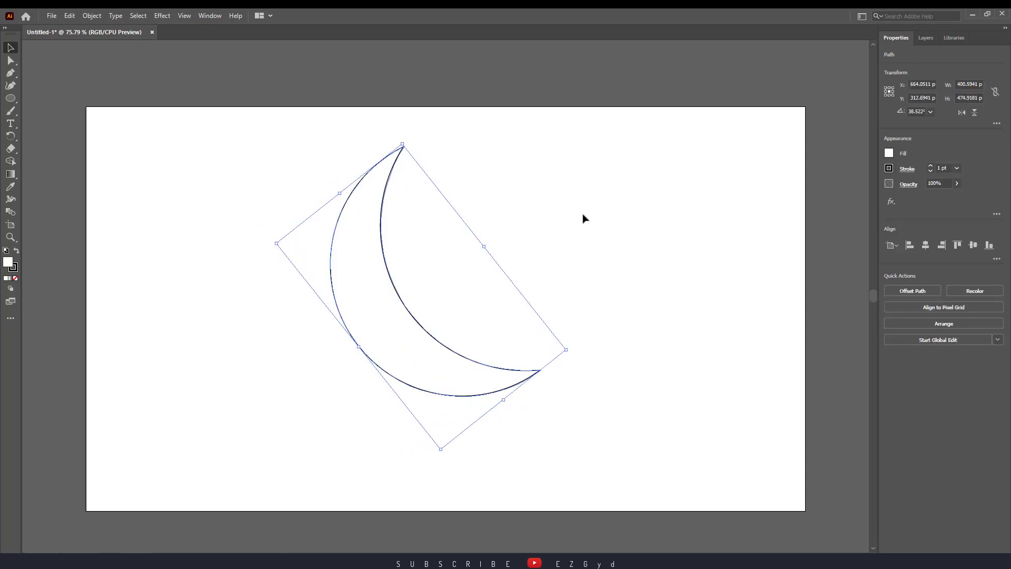
{"action": "left_click", "coordinate": [544, 231]}
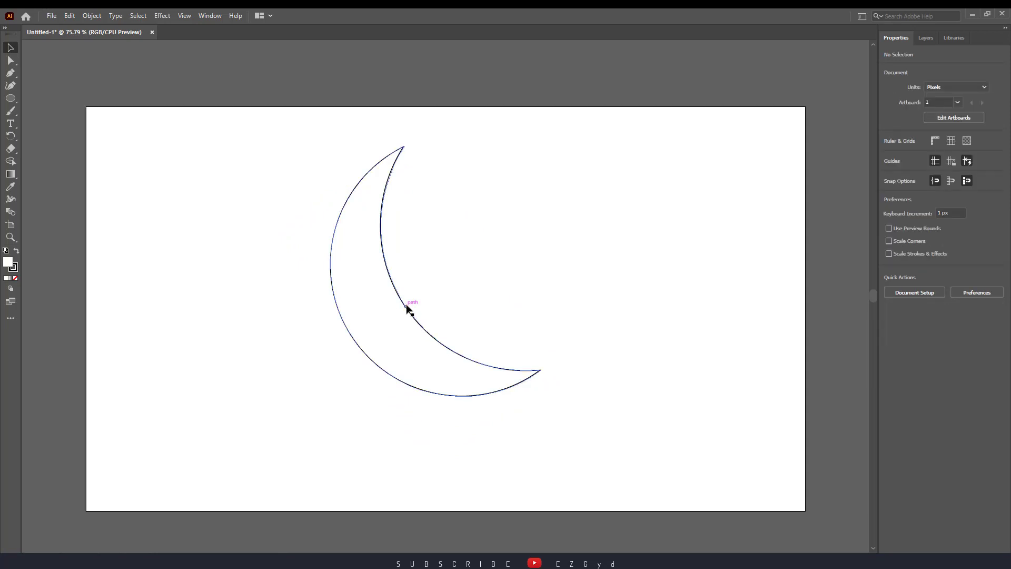
{"action": "left_click_drag", "start_coordinate": [408, 310], "coordinate": [406, 316]}
{"action": "left_click", "coordinate": [614, 222]}
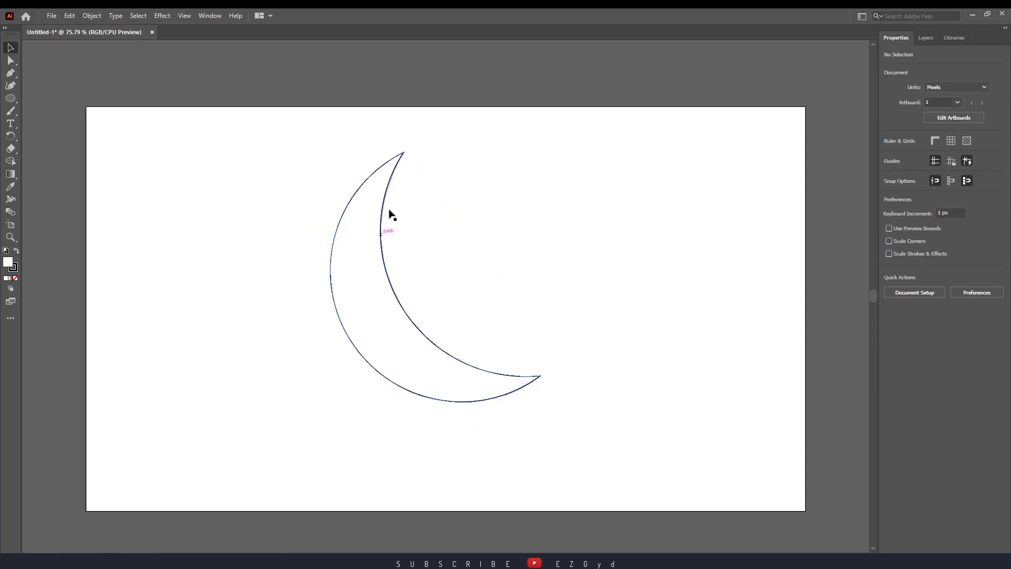
{"action": "left_click", "coordinate": [403, 156]}
{"action": "left_click_drag", "start_coordinate": [406, 150], "coordinate": [388, 146]}
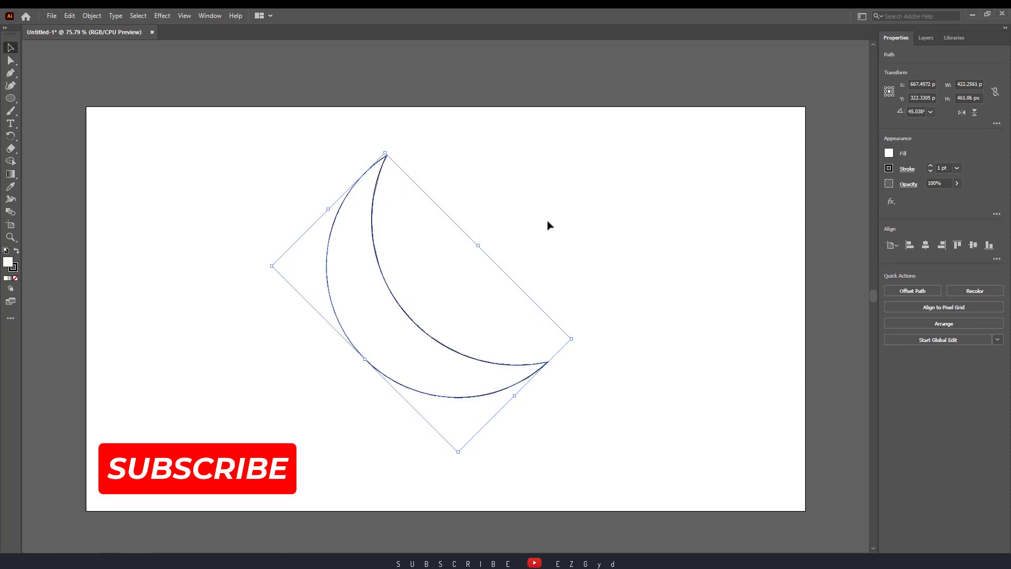
{"action": "left_click", "coordinate": [567, 235]}
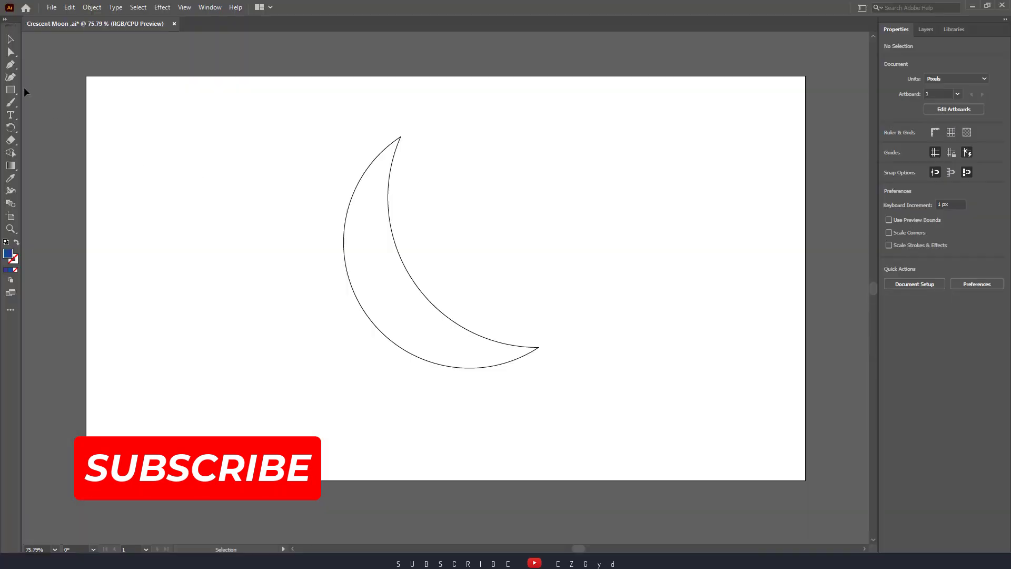
Draw a 1366 × 768 px rectangle with the blue gradient fill covering the whole artboard.
{"action": "left_click", "coordinate": [11, 90]}
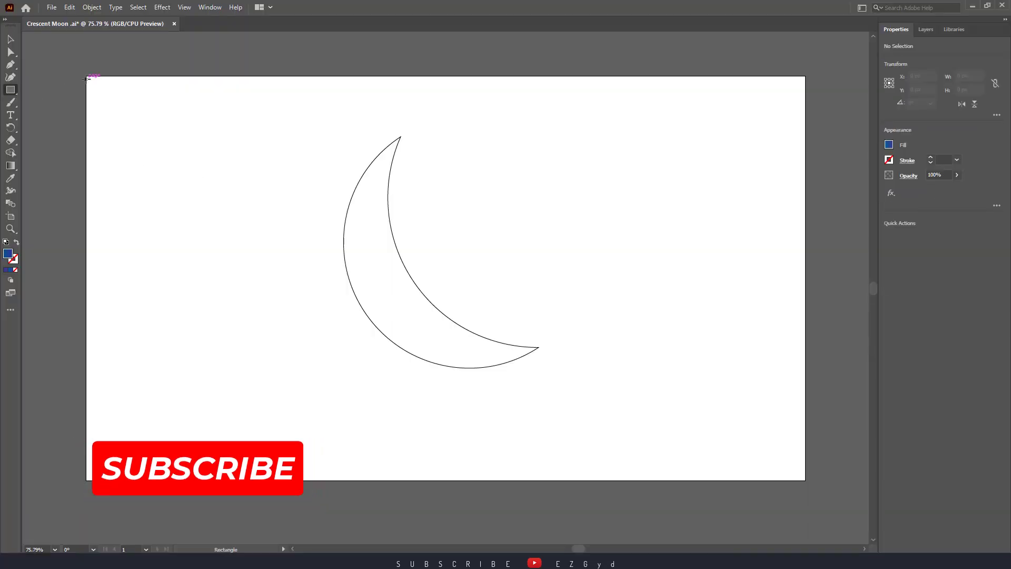
{"action": "left_click_drag", "start_coordinate": [86, 76], "coordinate": [804, 480]}
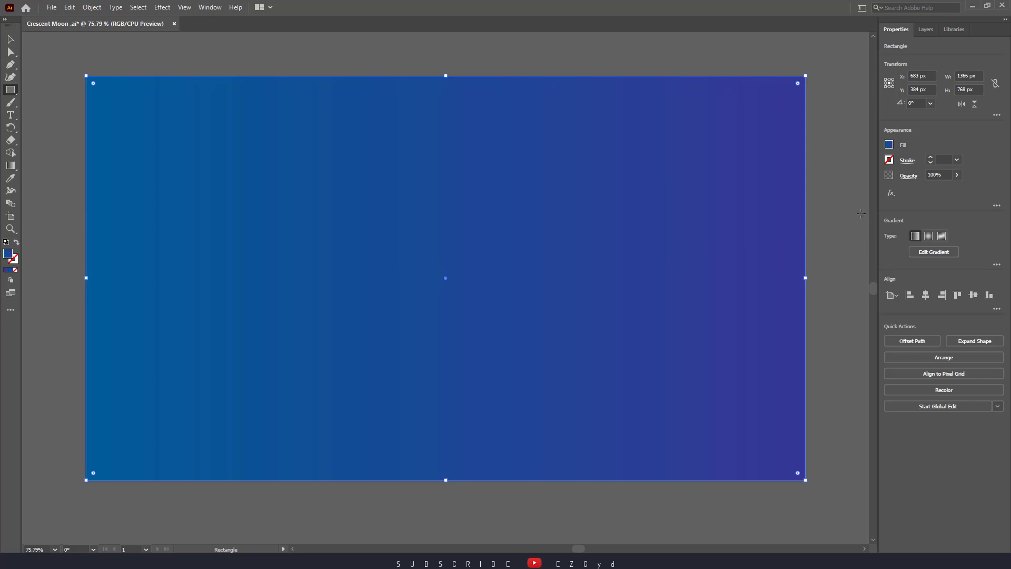
Place the gradient rectangle below the crescent path in the layer order and lock it.
{"action": "left_click", "coordinate": [925, 30]}
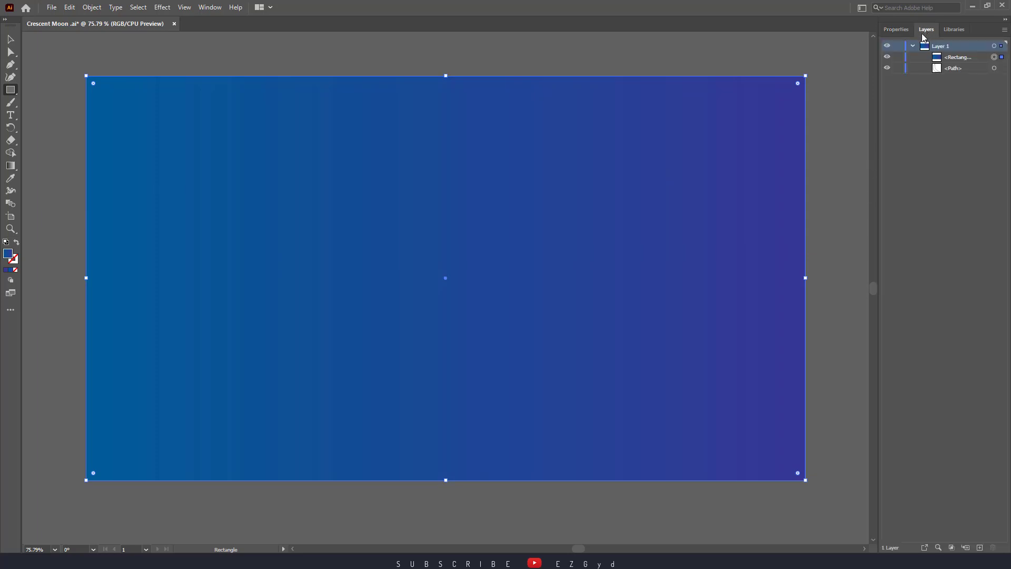
{"action": "left_click_drag", "start_coordinate": [949, 62], "coordinate": [950, 74]}
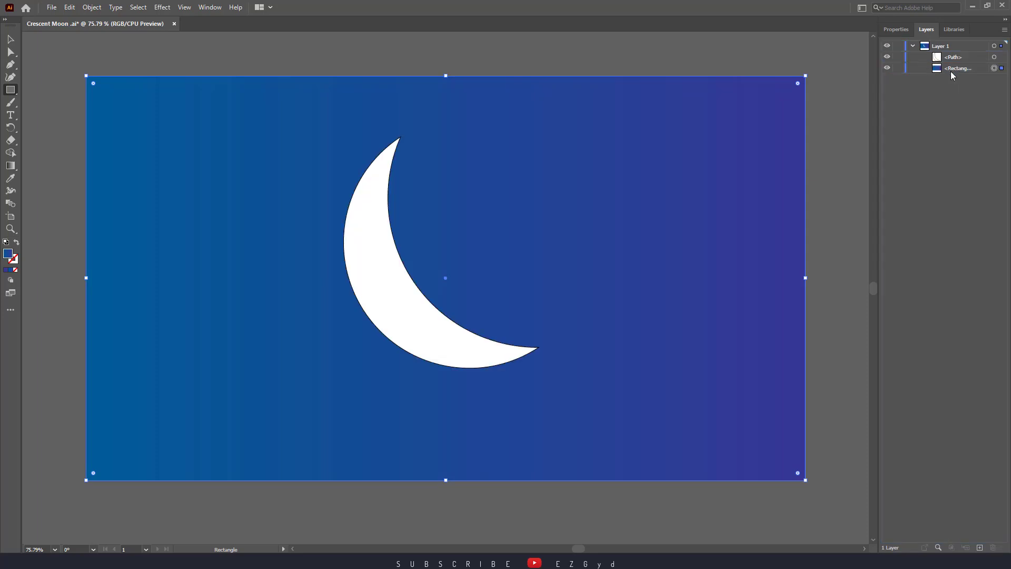
{"action": "left_click", "coordinate": [898, 68]}
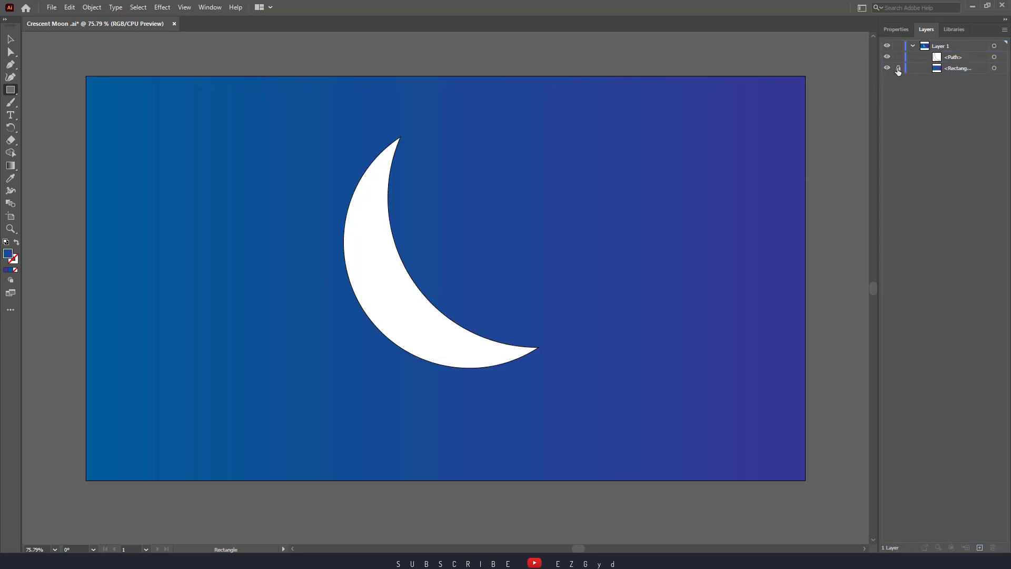
Remove the crescent's stroke and reposition it near the artboard's centre at about X 700 px, Y 302 px.
{"action": "left_click", "coordinate": [10, 39]}
{"action": "left_click_drag", "start_coordinate": [381, 291], "coordinate": [260, 275]}
{"action": "left_click", "coordinate": [902, 29]}
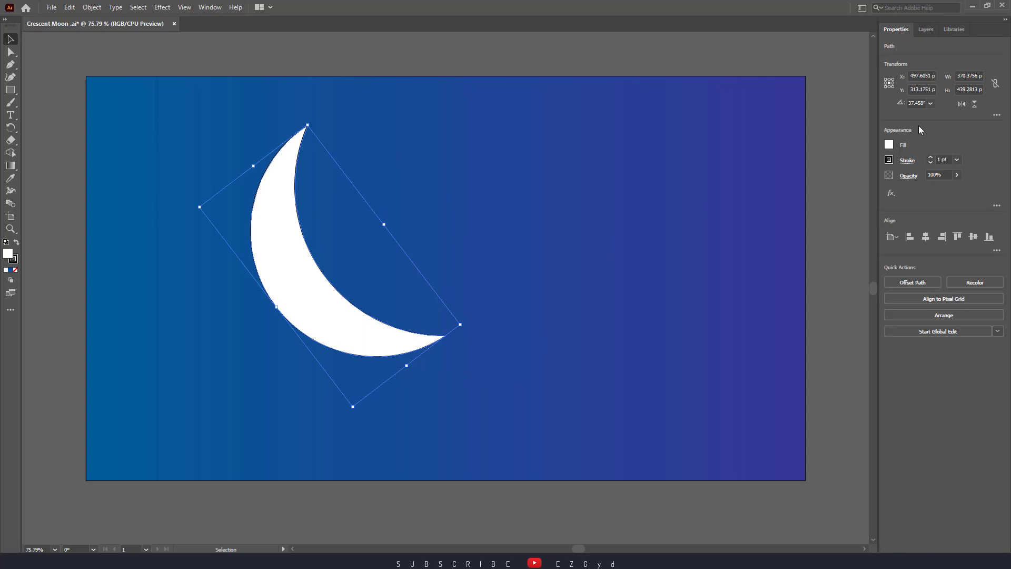
{"action": "left_click", "coordinate": [930, 163]}
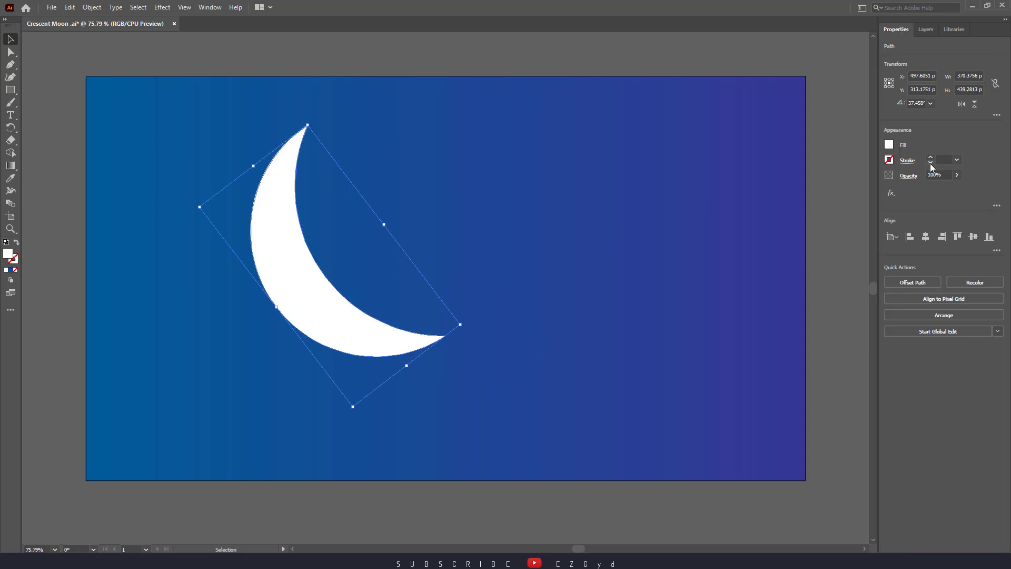
{"action": "left_click_drag", "start_coordinate": [310, 278], "coordinate": [412, 272]}
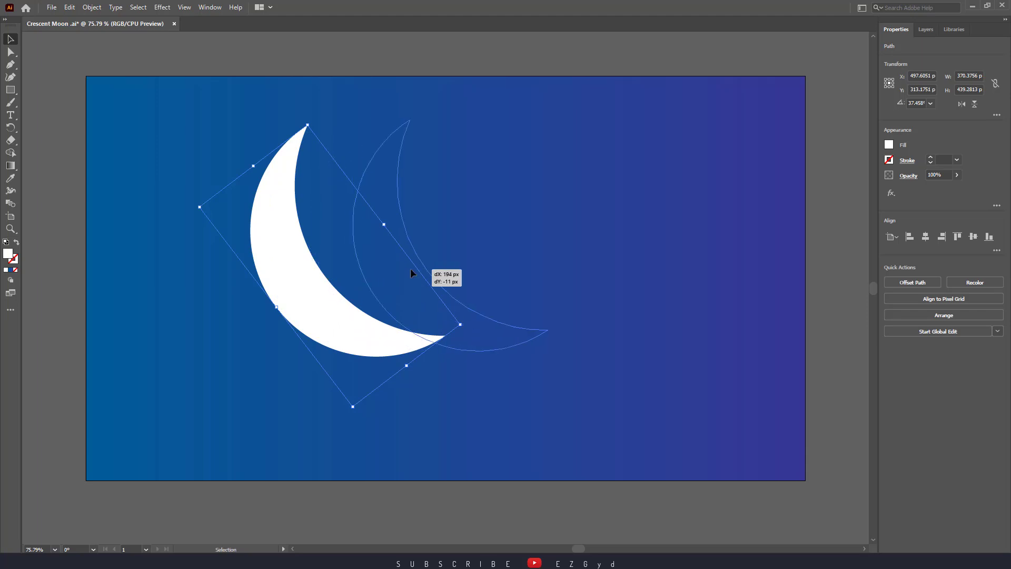
{"action": "left_click_drag", "start_coordinate": [441, 303], "coordinate": [446, 303]}
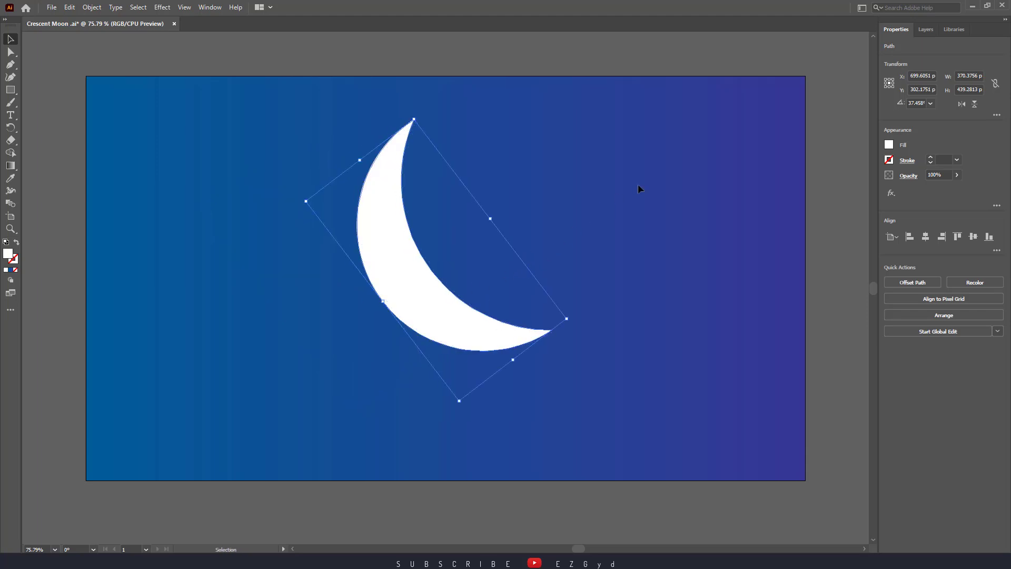
Start an Outer Glow effect on the crescent and set the glow colour to white (ffffff).
{"action": "left_click", "coordinate": [163, 7]}
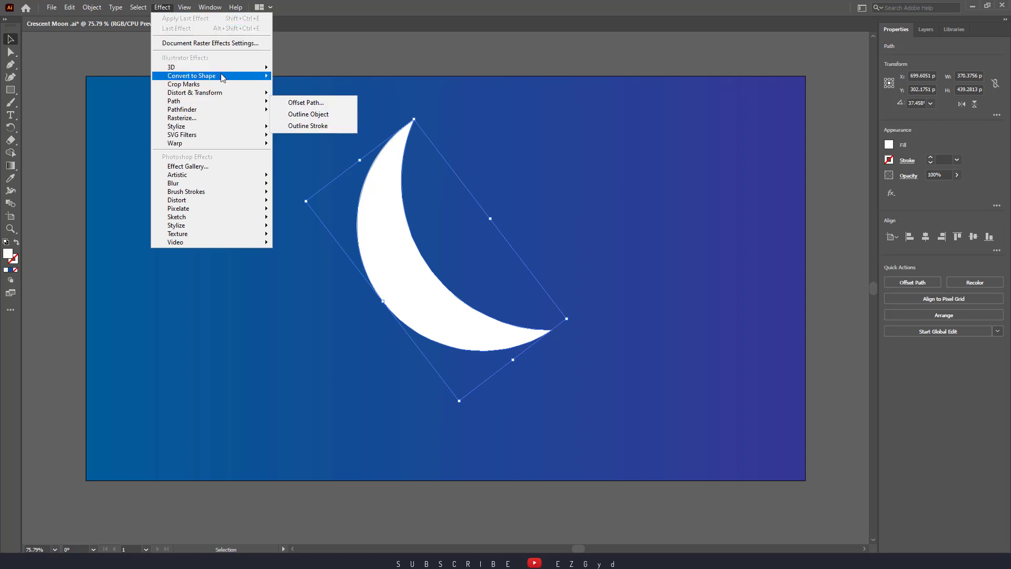
{"action": "mouse_move", "coordinate": [217, 131]}
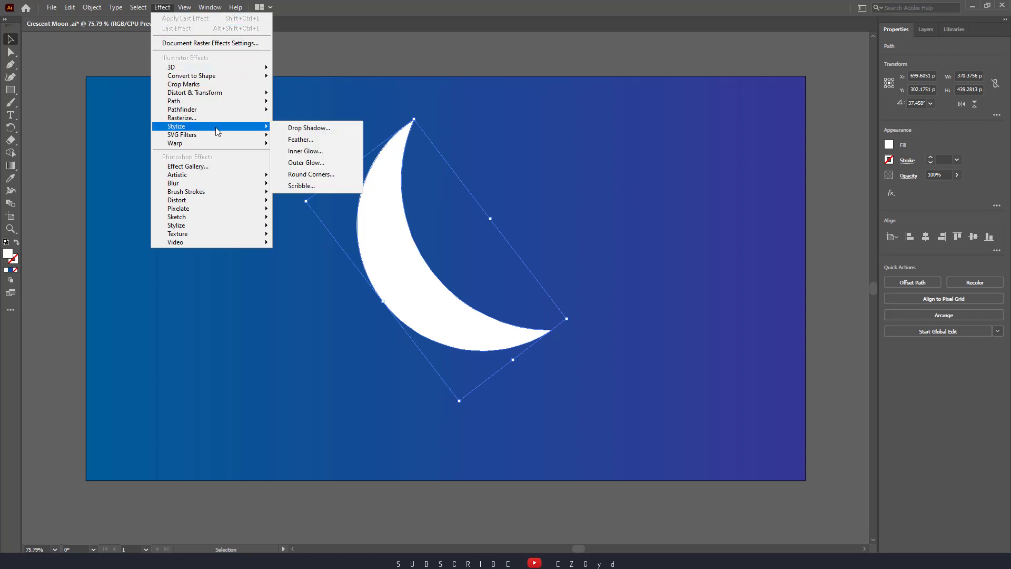
{"action": "left_click", "coordinate": [306, 162]}
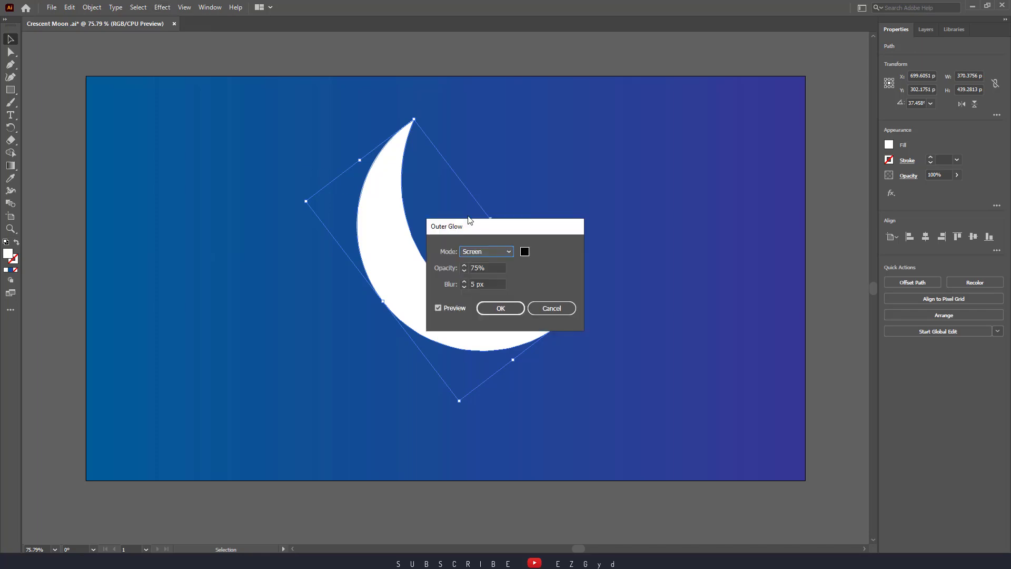
{"action": "left_click_drag", "start_coordinate": [520, 226], "coordinate": [664, 188]}
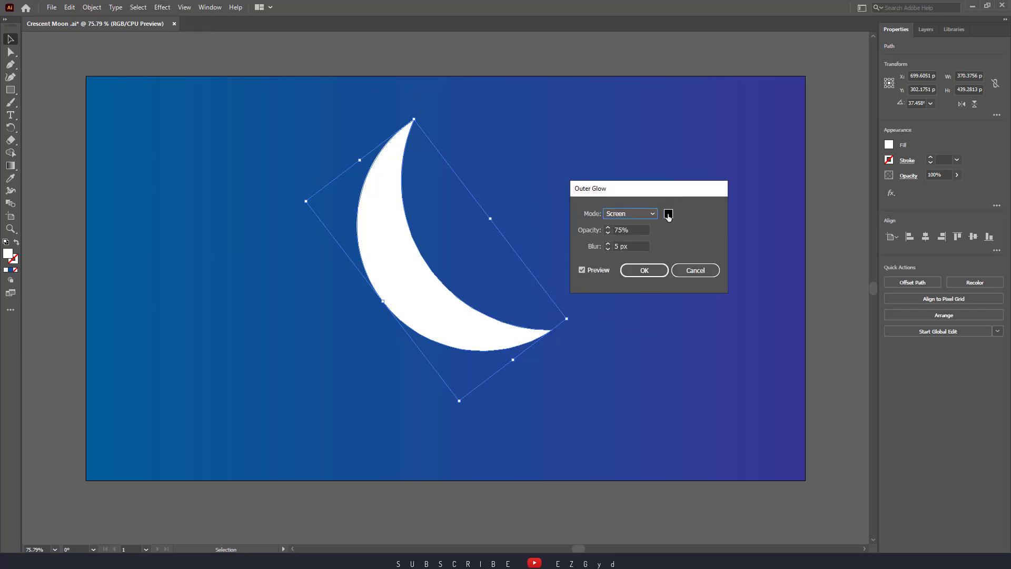
{"action": "left_click", "coordinate": [668, 213]}
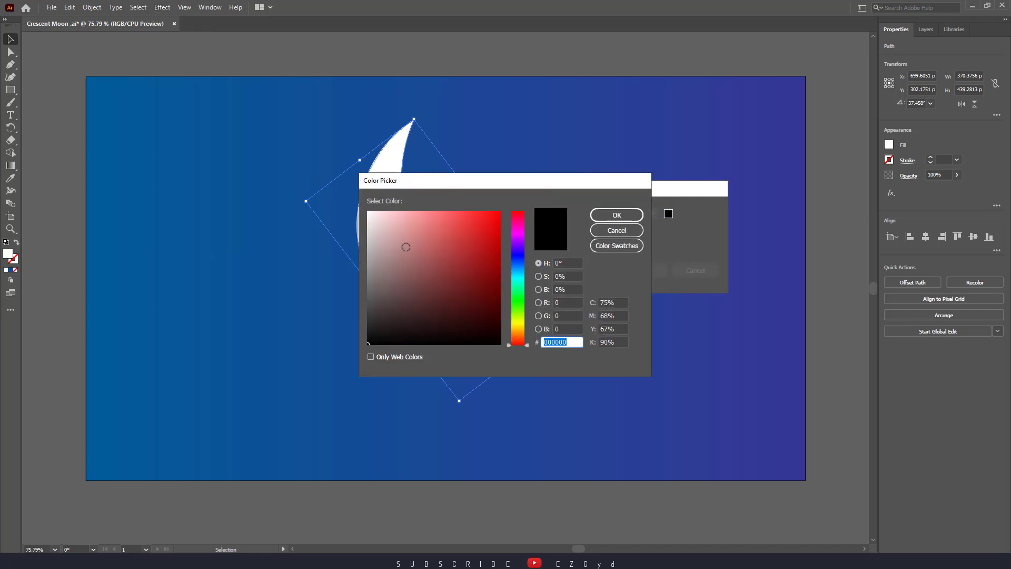
{"action": "type", "text": "ffffff"}
{"action": "left_click", "coordinate": [617, 215]}
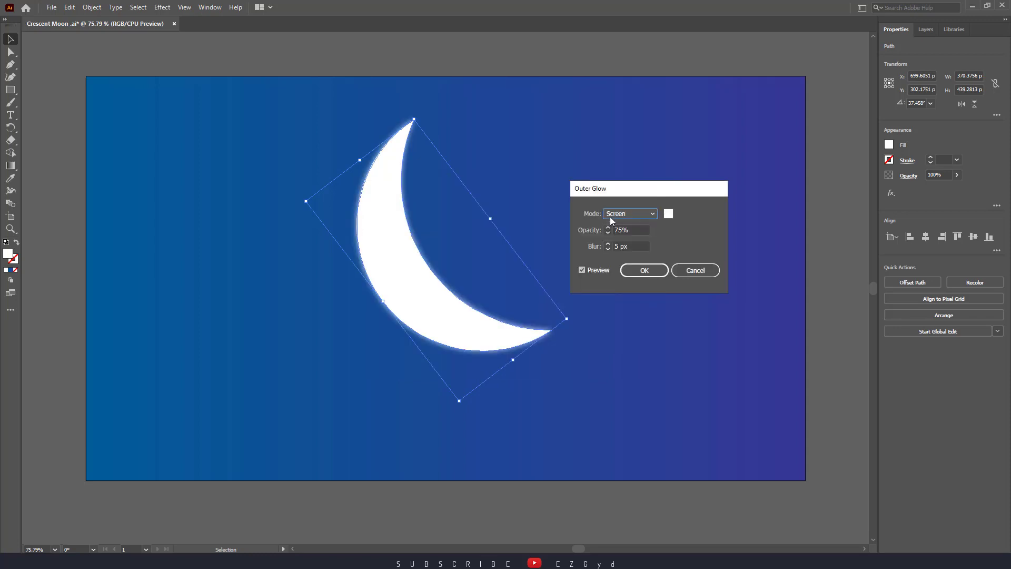
Set the outer glow's opacity to 81% and its blur to about 38 px, and apply the effect.
{"action": "left_click", "coordinate": [609, 229]}
{"action": "left_click", "coordinate": [608, 228]}
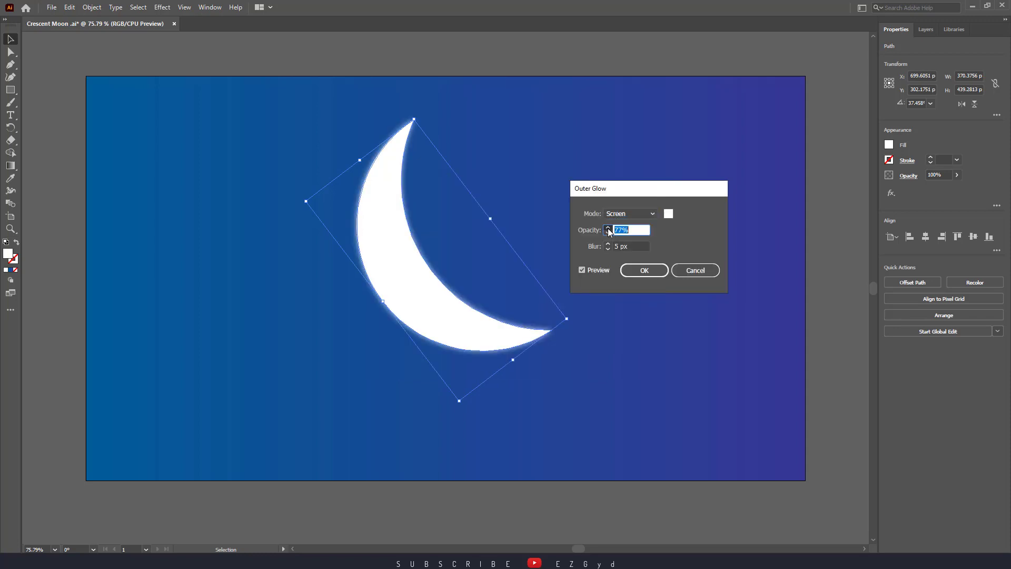
{"action": "left_click", "coordinate": [608, 229]}
{"action": "left_click", "coordinate": [608, 243]}
{"action": "left_click", "coordinate": [607, 243]}
{"action": "left_click", "coordinate": [608, 244]}
{"action": "left_click", "coordinate": [608, 244]}
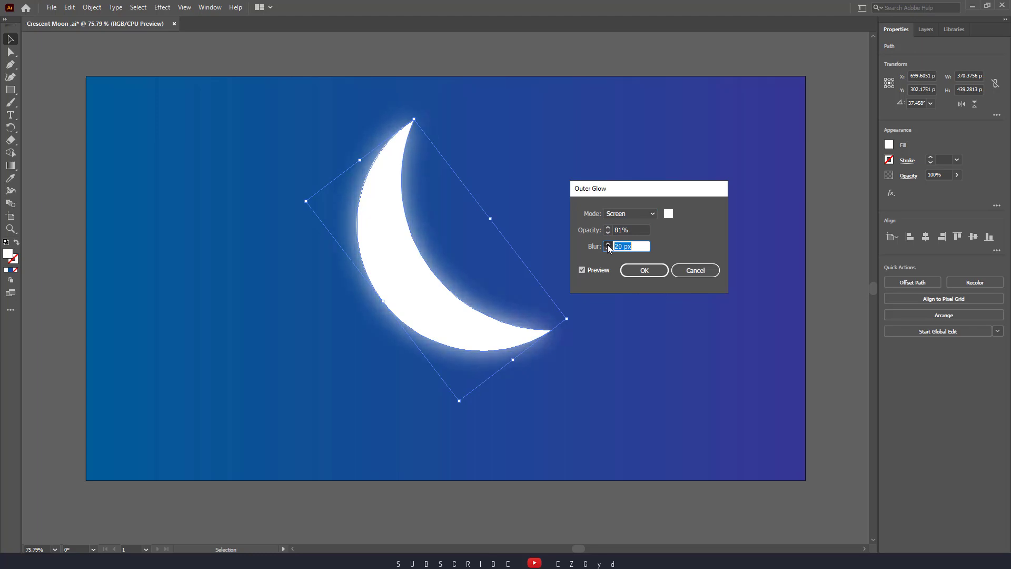
{"action": "left_click", "coordinate": [608, 244]}
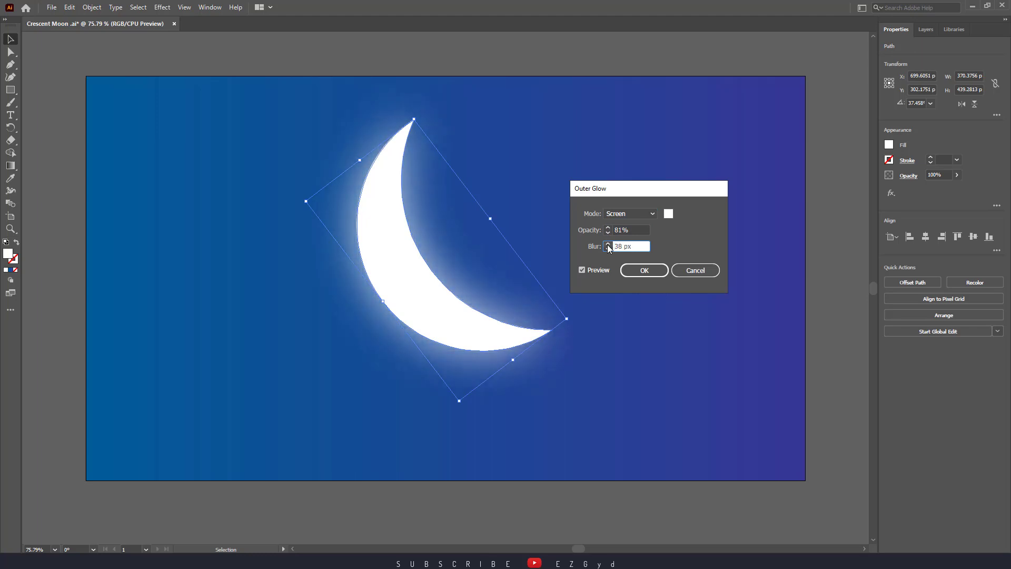
{"action": "left_click", "coordinate": [637, 270]}
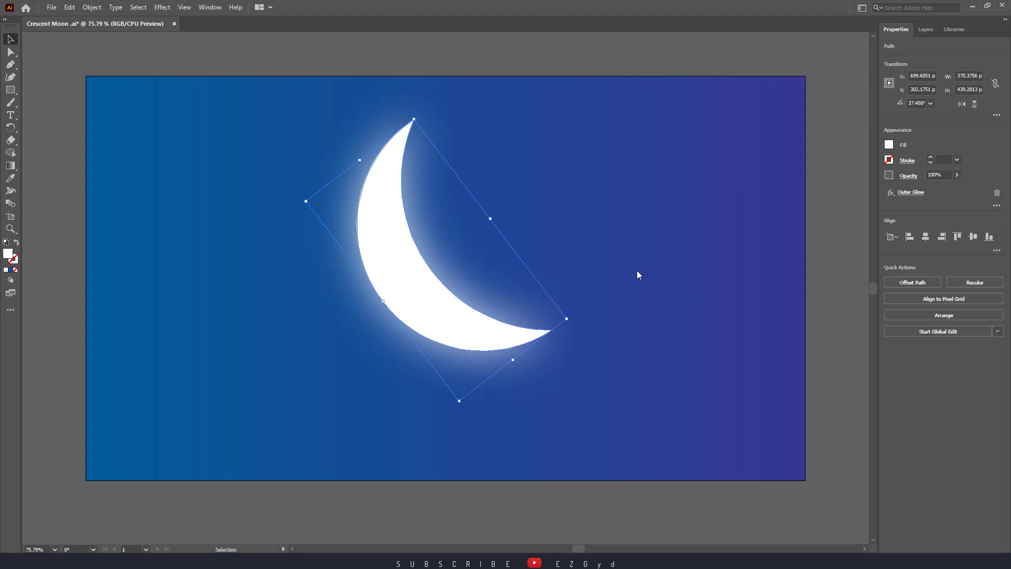
Unlock the gradient background rectangle to inspect its properties, and lock it again.
{"action": "left_click", "coordinate": [637, 270]}
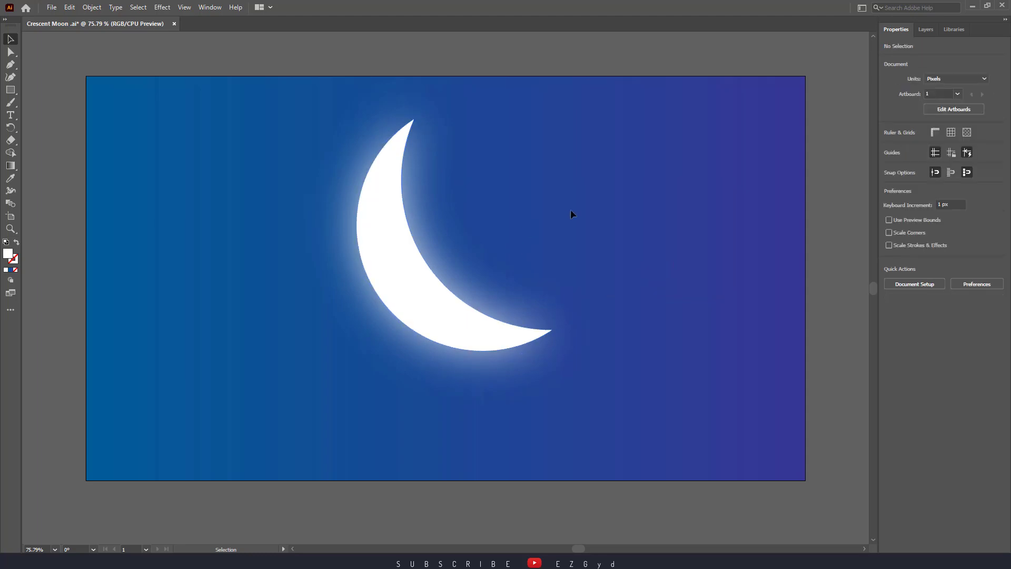
{"action": "left_click", "coordinate": [925, 30]}
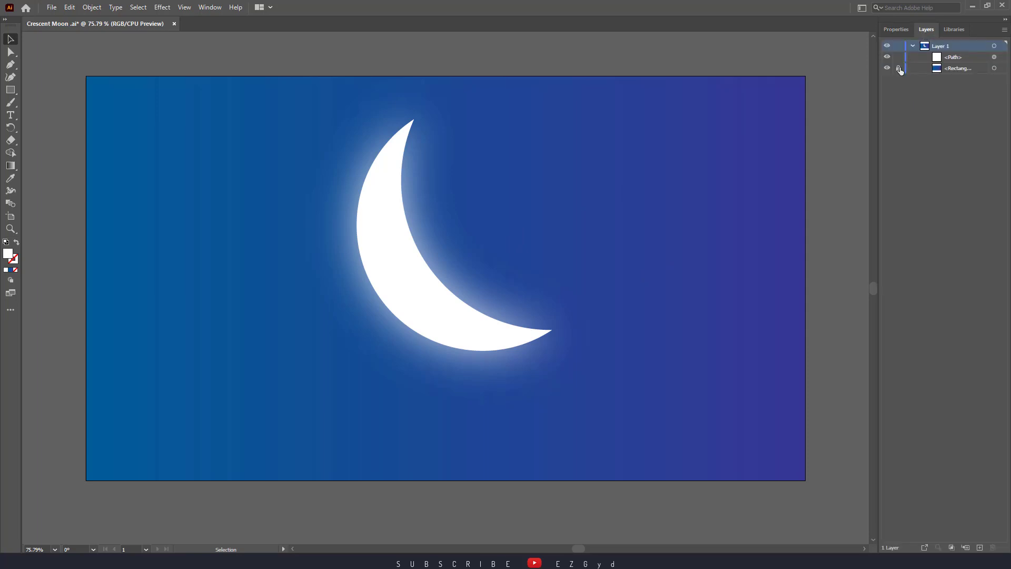
{"action": "left_click", "coordinate": [758, 163]}
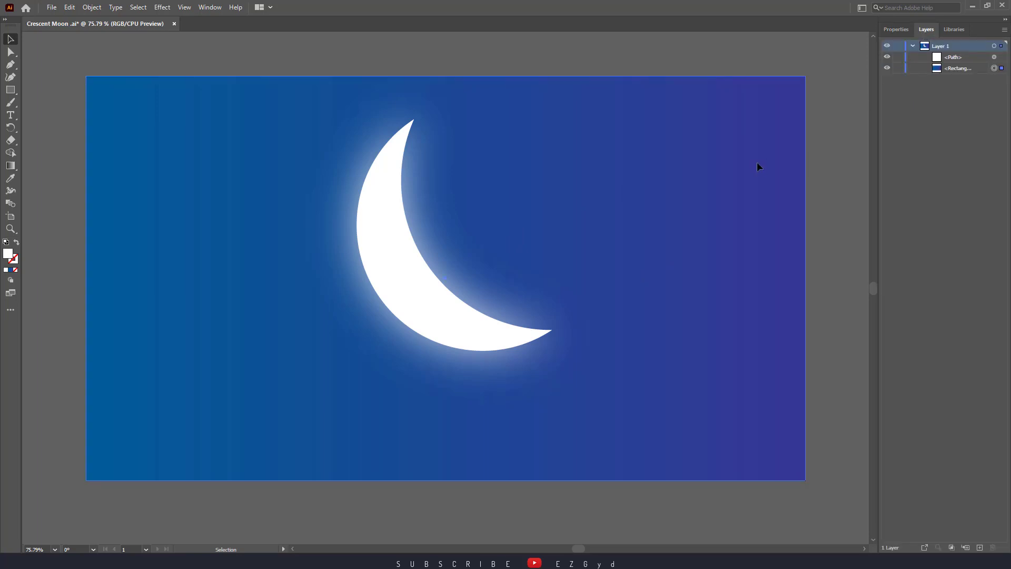
{"action": "left_click", "coordinate": [897, 30]}
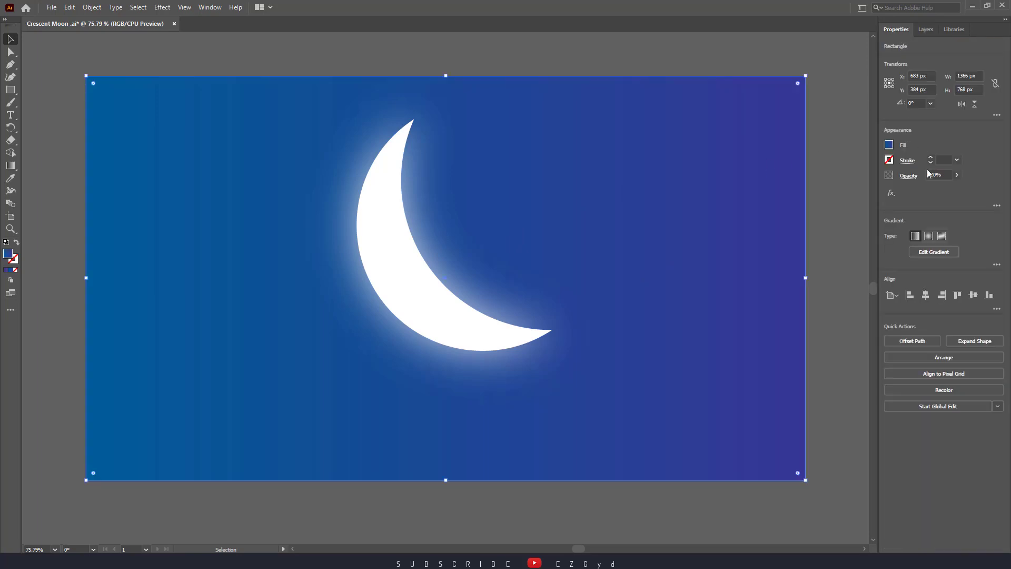
{"action": "left_click", "coordinate": [925, 30]}
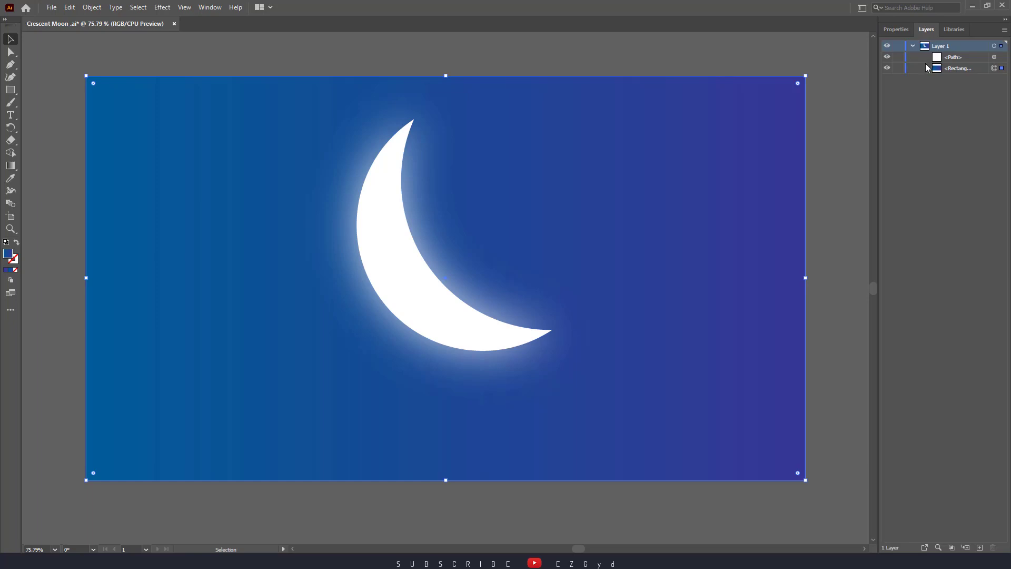
{"action": "left_click", "coordinate": [834, 143]}
{"action": "left_click", "coordinate": [833, 157]}
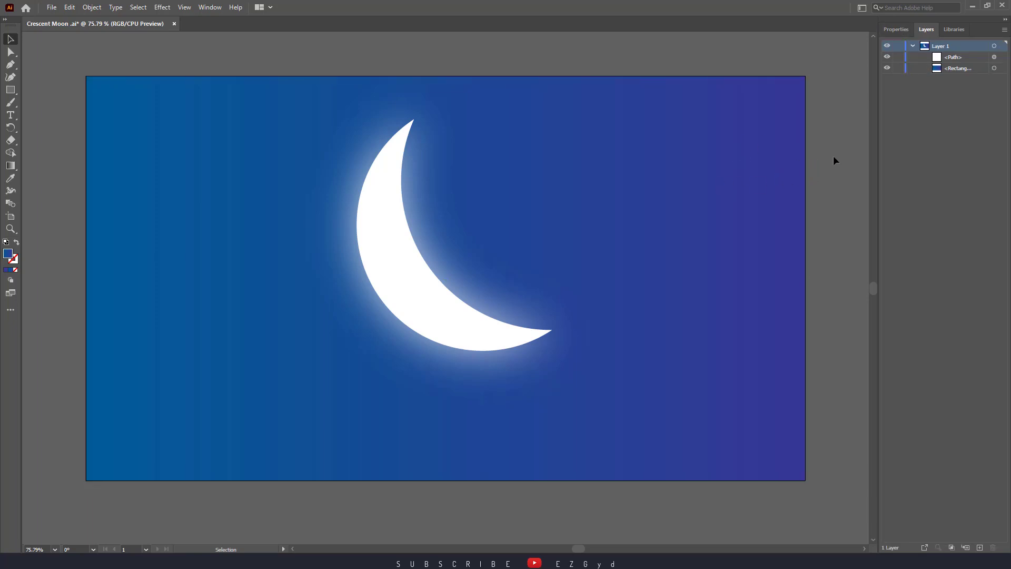
{"action": "left_click", "coordinate": [898, 68]}
Move the crescent slightly down and to the right on the artboard, and deselect it.
{"action": "left_click_drag", "start_coordinate": [420, 274], "coordinate": [435, 289]}
{"action": "left_click", "coordinate": [658, 210]}
{"action": "left_click", "coordinate": [595, 234]}
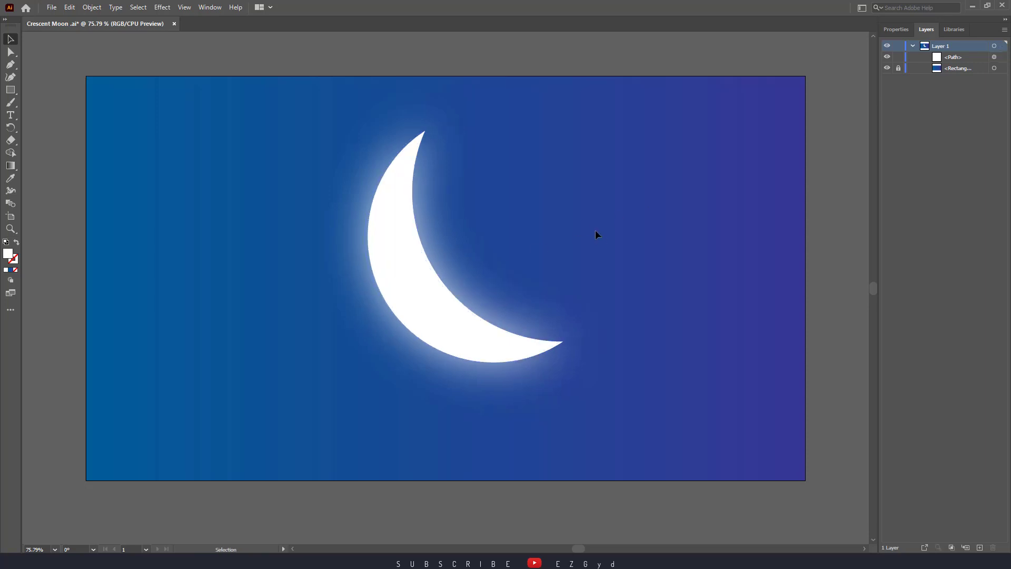
Create a 4-point star with radii 25 px and 50 px to the upper left of the moon, and scale it down to a small star.
{"action": "left_click", "coordinate": [10, 90]}
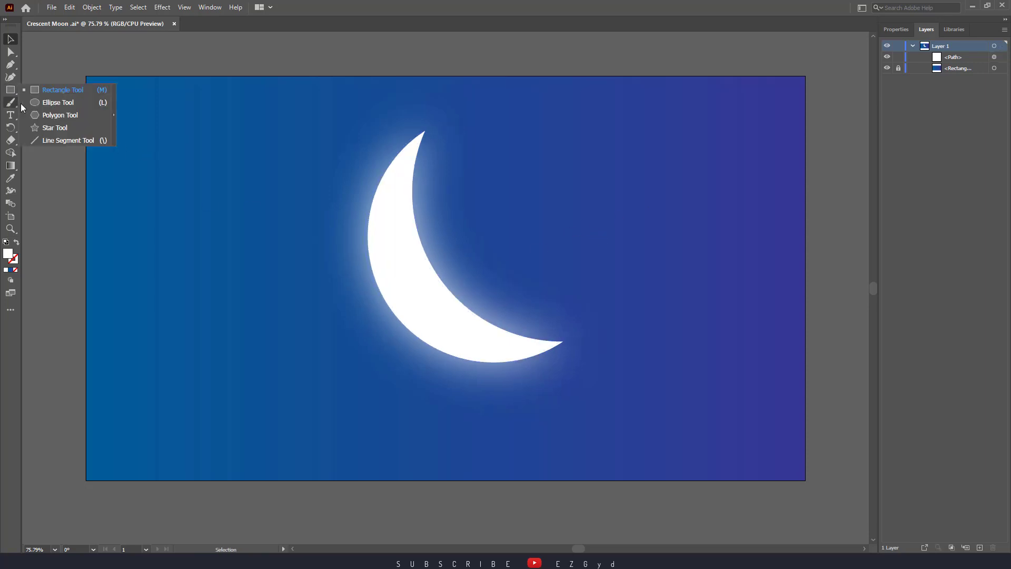
{"action": "left_click", "coordinate": [55, 128]}
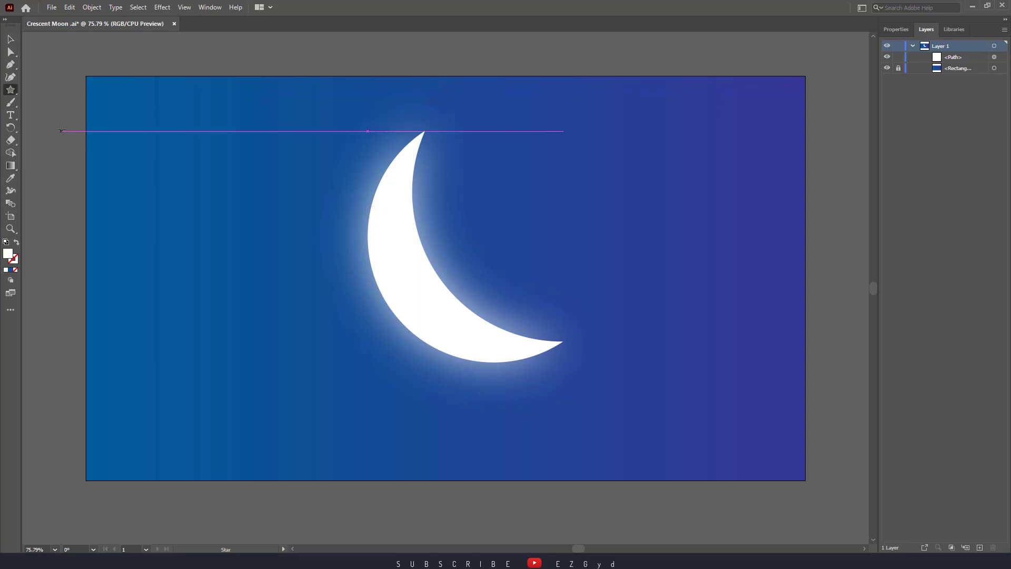
{"action": "left_click", "coordinate": [223, 164]}
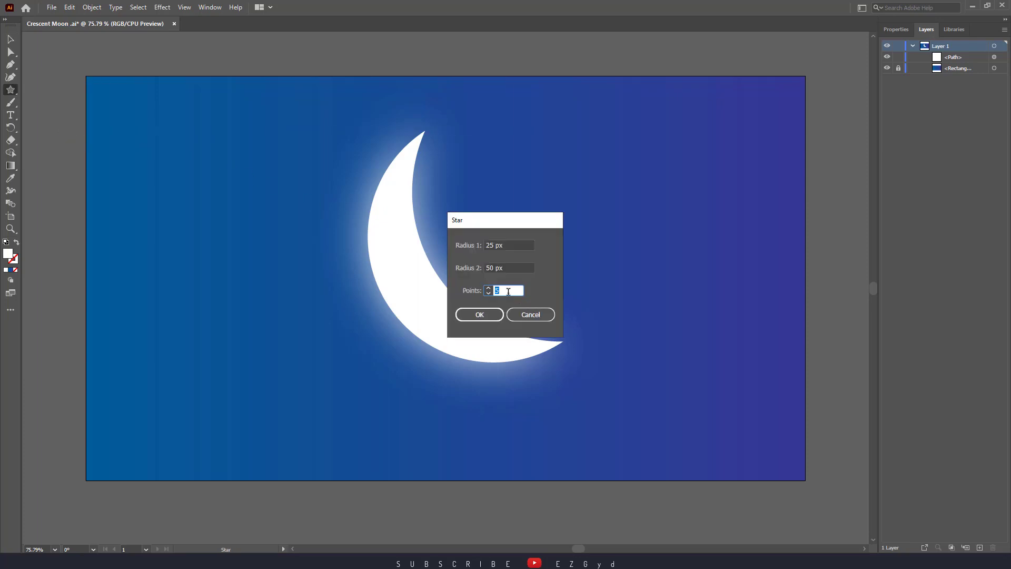
{"action": "left_click", "coordinate": [488, 293]}
{"action": "left_click", "coordinate": [479, 314]}
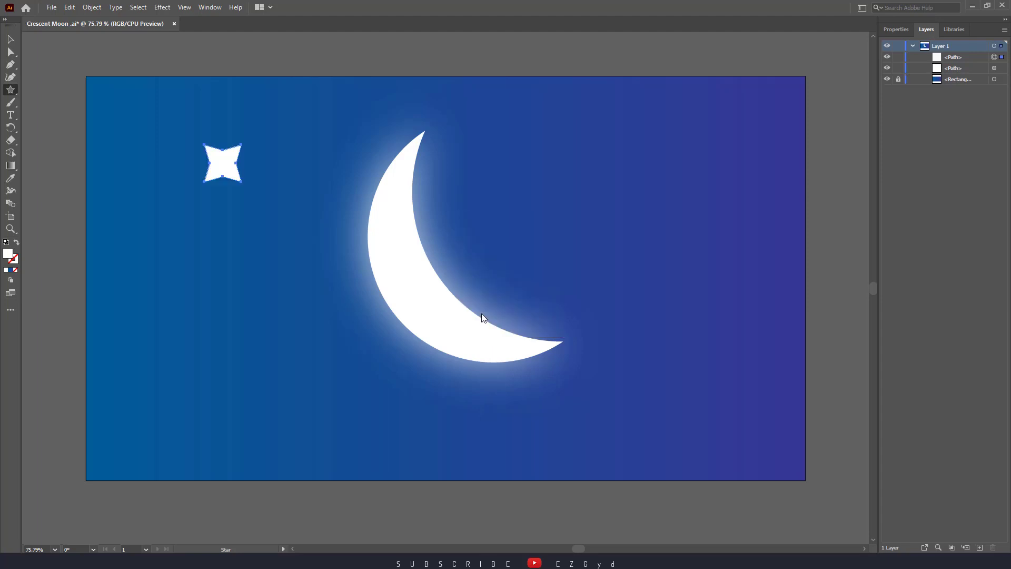
{"action": "left_click", "coordinate": [11, 40]}
{"action": "left_click_drag", "start_coordinate": [245, 185], "coordinate": [211, 152]}
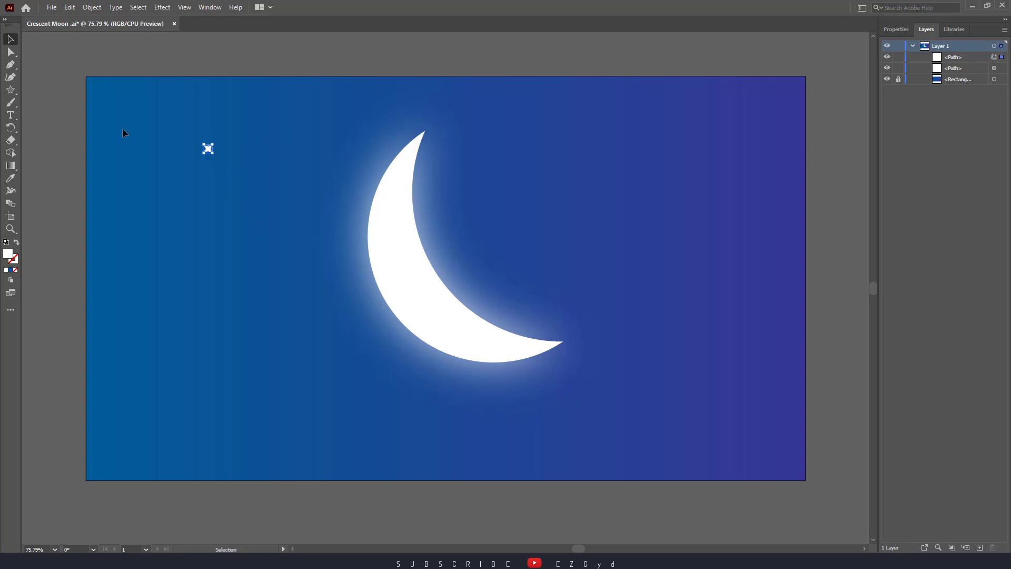
Copy the small star, paste a duplicate, and move the original up and right, closer to the moon's upper tip.
{"action": "left_click", "coordinate": [69, 7]}
{"action": "left_click", "coordinate": [69, 7]}
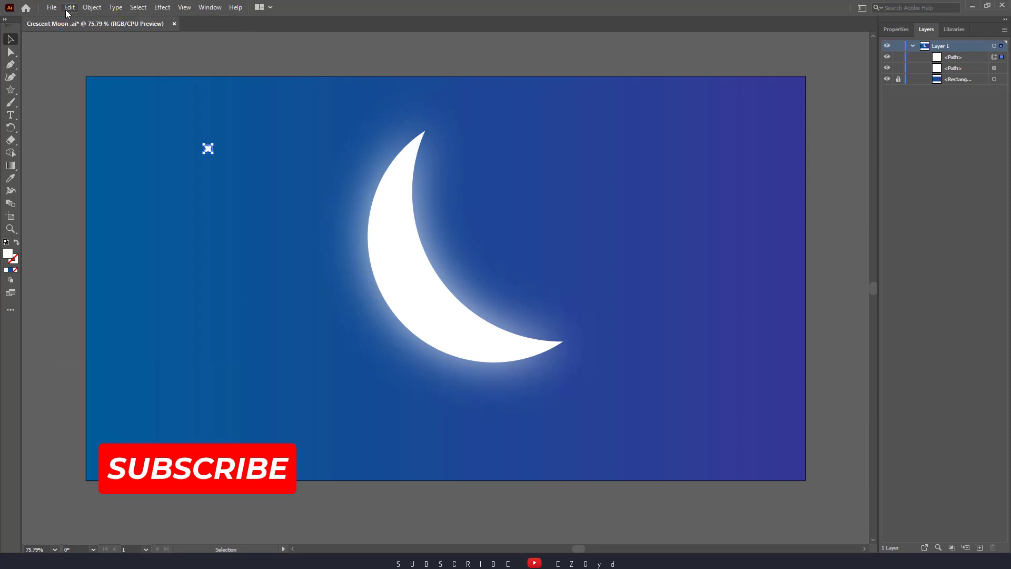
{"action": "left_click", "coordinate": [69, 7]}
{"action": "left_click", "coordinate": [86, 53]}
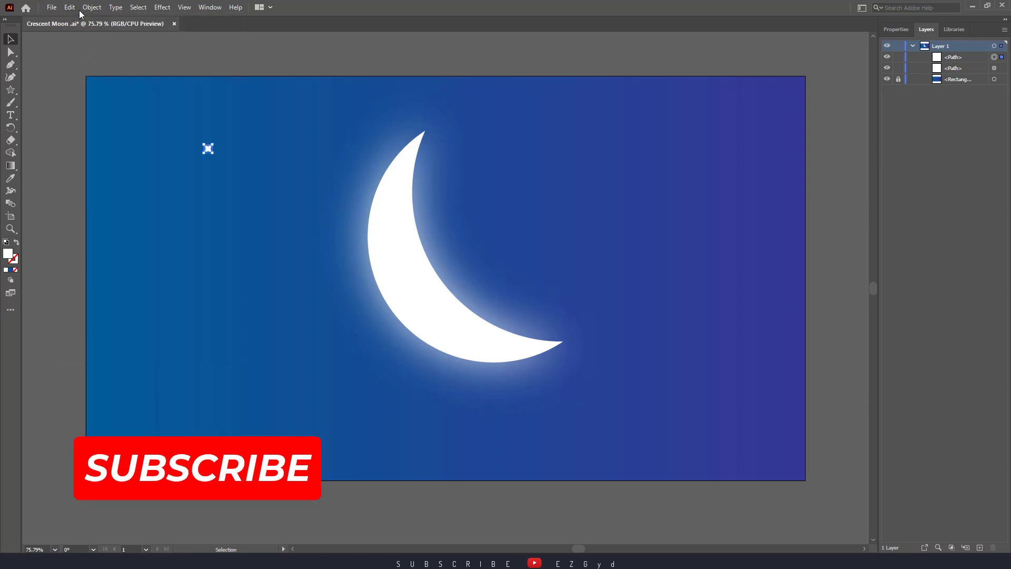
{"action": "left_click", "coordinate": [73, 7]}
{"action": "left_click", "coordinate": [100, 63]}
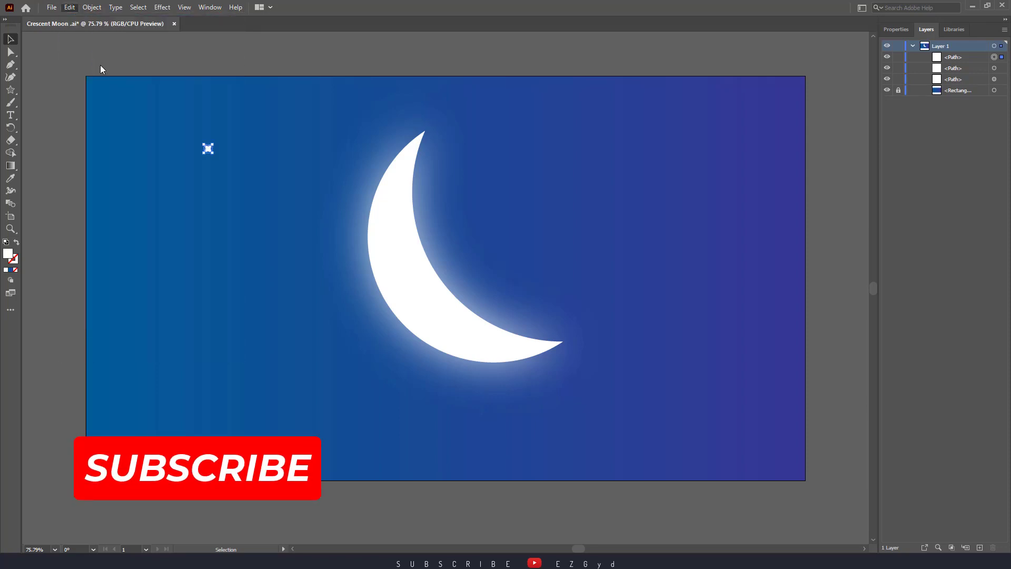
{"action": "left_click_drag", "start_coordinate": [208, 148], "coordinate": [258, 128]}
Paste another copy of the star and place both pasted stars in the sky to the right of the crescent.
{"action": "left_click", "coordinate": [68, 7]}
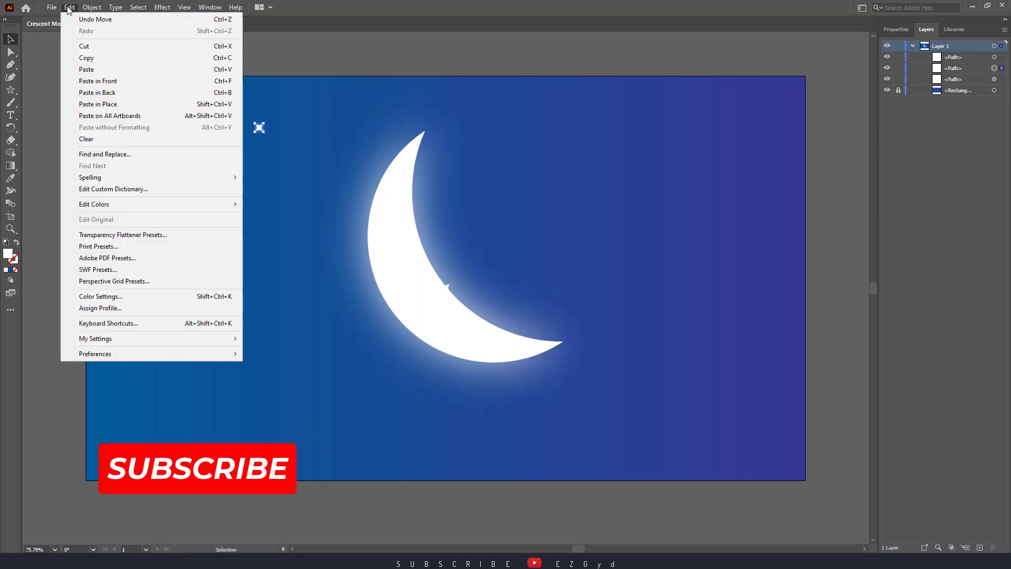
{"action": "left_click", "coordinate": [95, 62]}
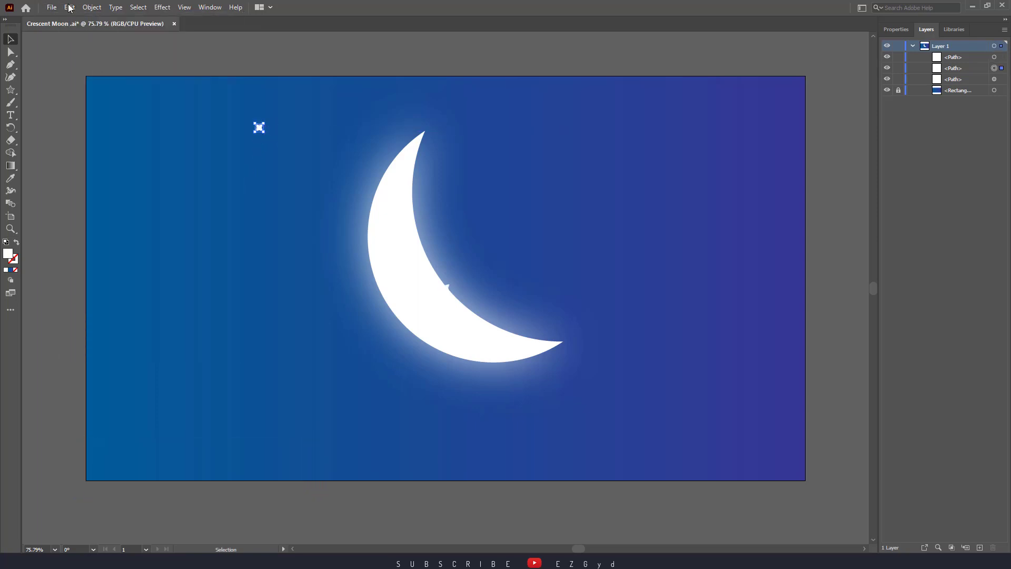
{"action": "left_click", "coordinate": [68, 7]}
{"action": "left_click", "coordinate": [101, 70]}
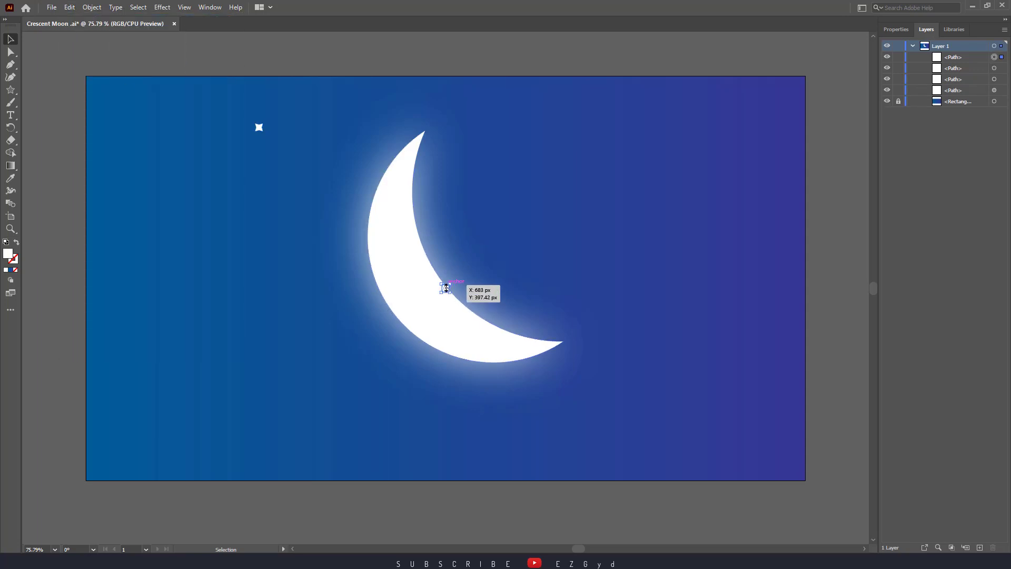
{"action": "left_click_drag", "start_coordinate": [446, 288], "coordinate": [641, 209]}
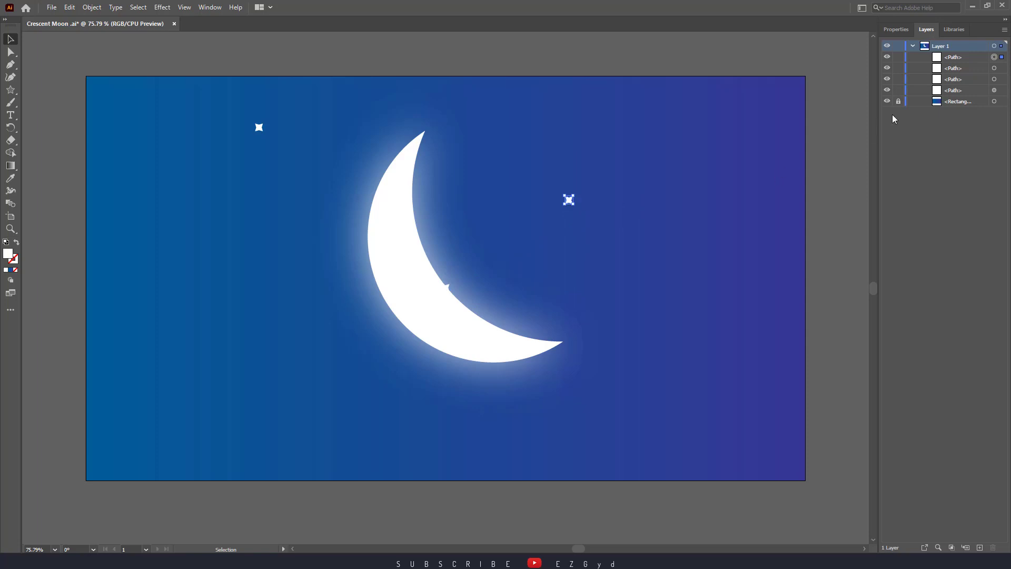
{"action": "left_click", "coordinate": [970, 71]}
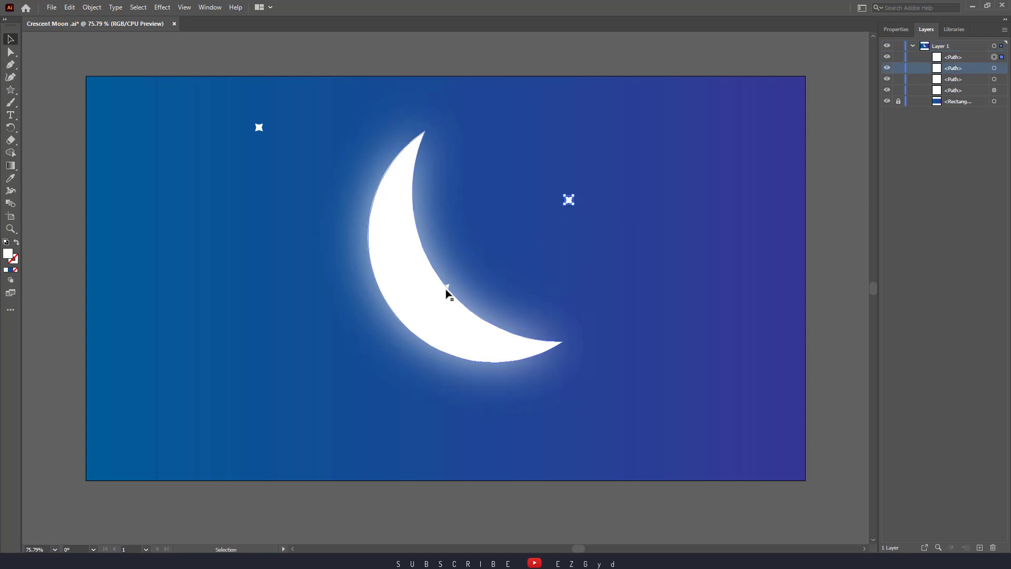
{"action": "left_click_drag", "start_coordinate": [447, 289], "coordinate": [675, 220]}
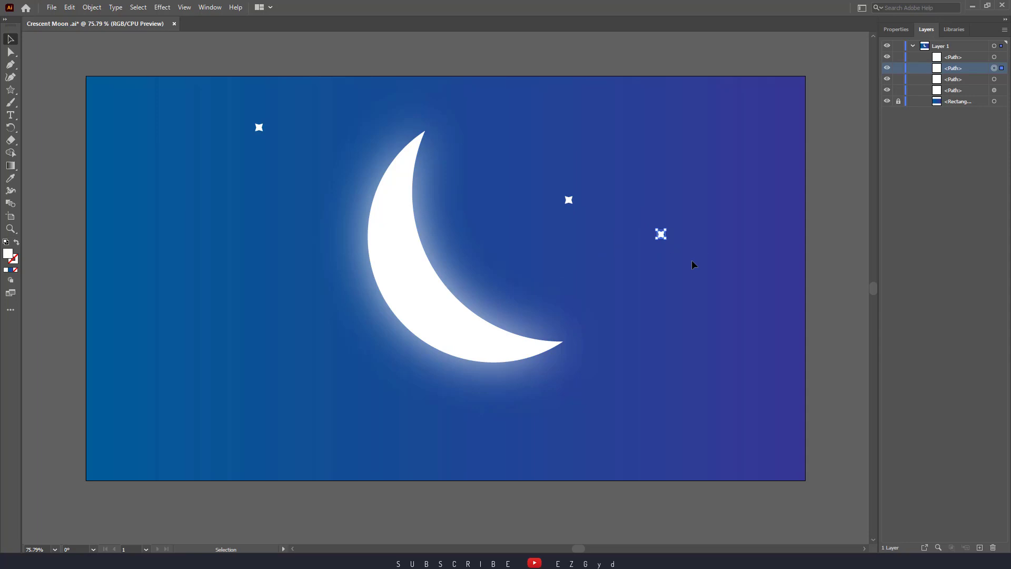
Duplicate the star just right of the crescent to two more spots, one near the upper right and one near the lower right.
{"action": "left_click", "coordinate": [961, 80]}
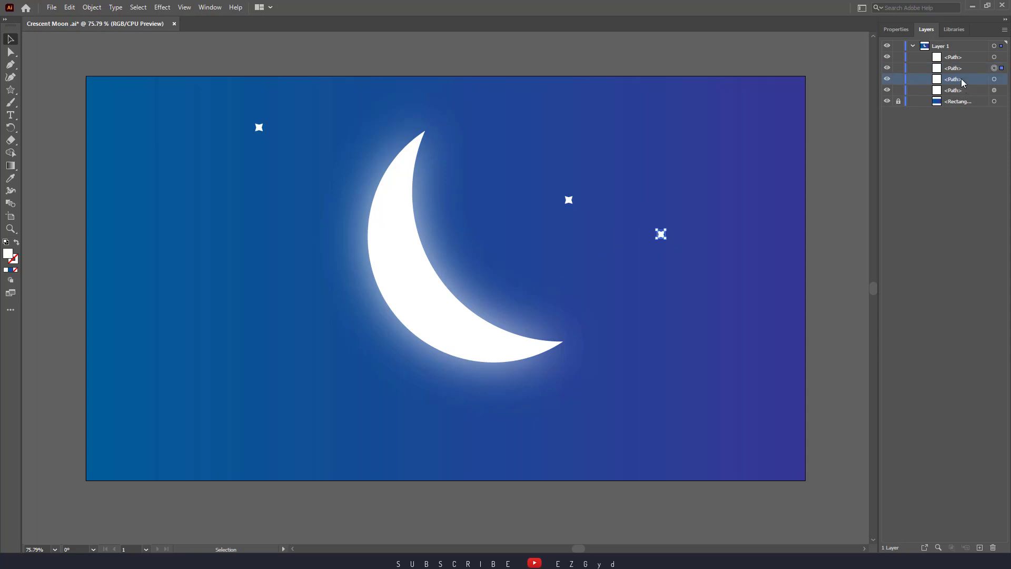
{"action": "left_click", "coordinate": [1001, 80]}
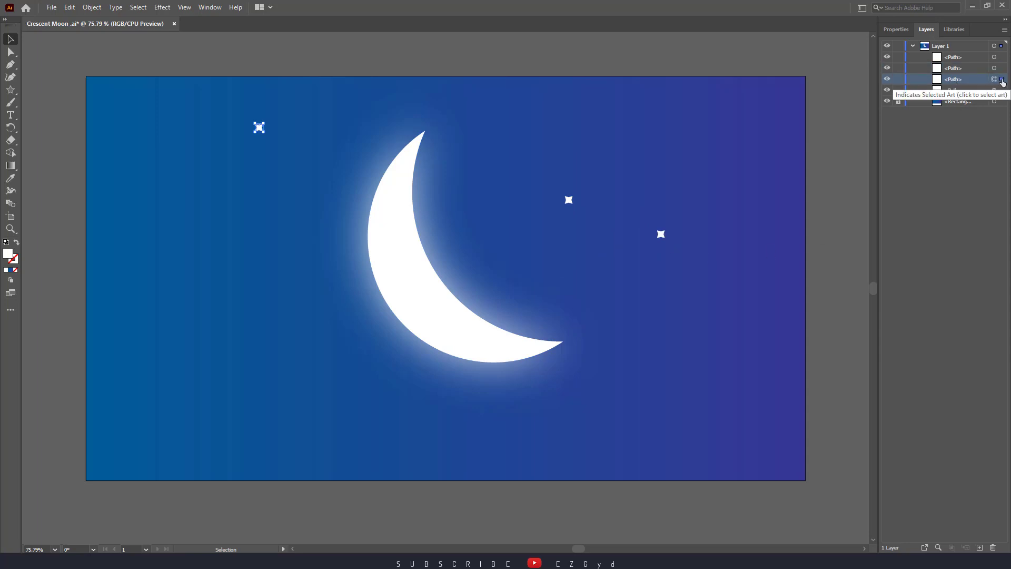
{"action": "left_click", "coordinate": [958, 93]}
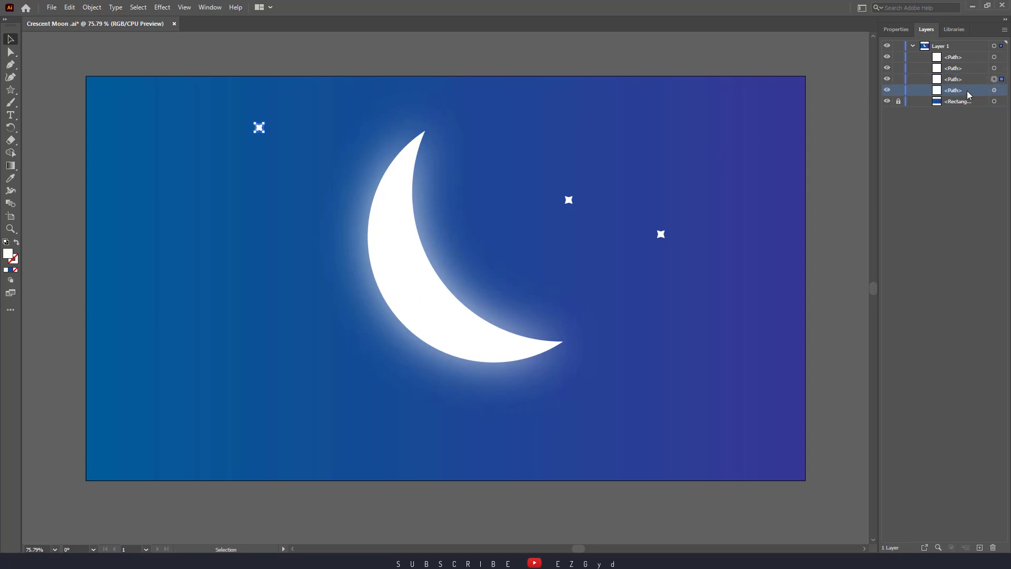
{"action": "left_click", "coordinate": [569, 200]}
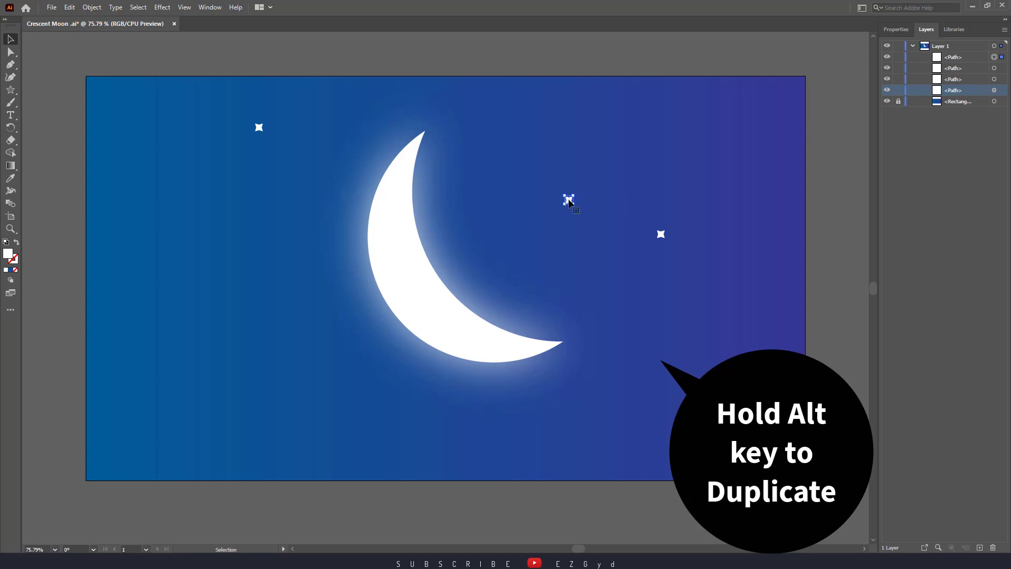
{"action": "left_click_drag", "start_coordinate": [569, 199], "coordinate": [641, 360]}
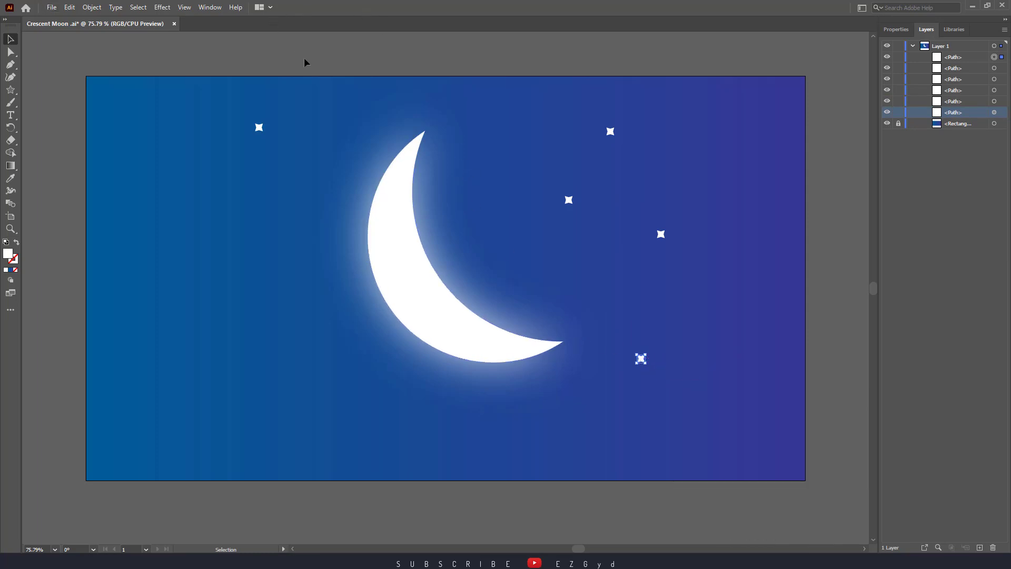
Scatter duplicates of the upper-left star across the sky left of the moon and place one above the moon's upper tip.
{"action": "left_click", "coordinate": [260, 129]}
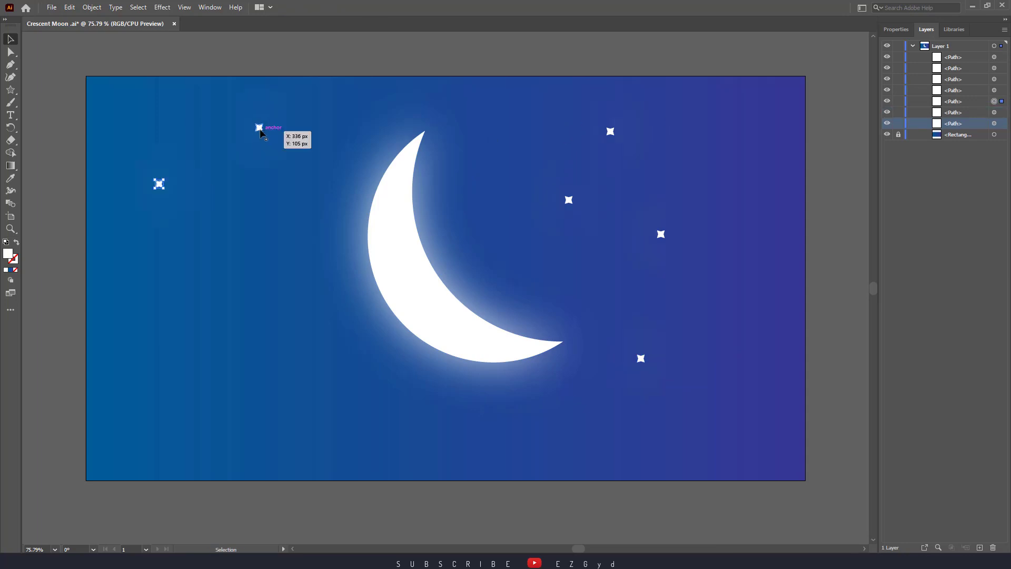
{"action": "left_click_drag", "start_coordinate": [259, 128], "coordinate": [242, 223]}
{"action": "left_click_drag", "start_coordinate": [262, 131], "coordinate": [263, 346]}
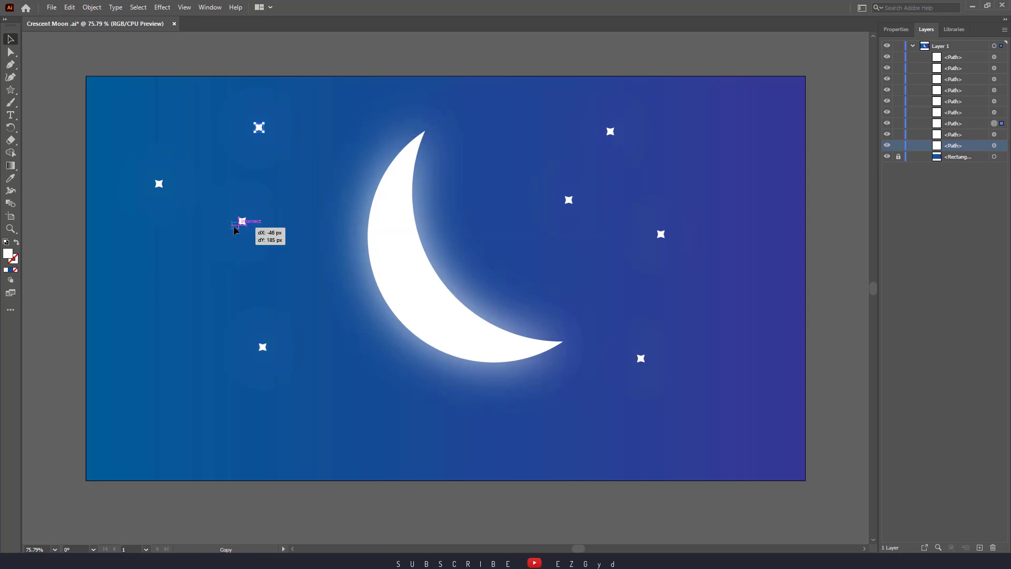
{"action": "left_click_drag", "start_coordinate": [259, 129], "coordinate": [160, 329]}
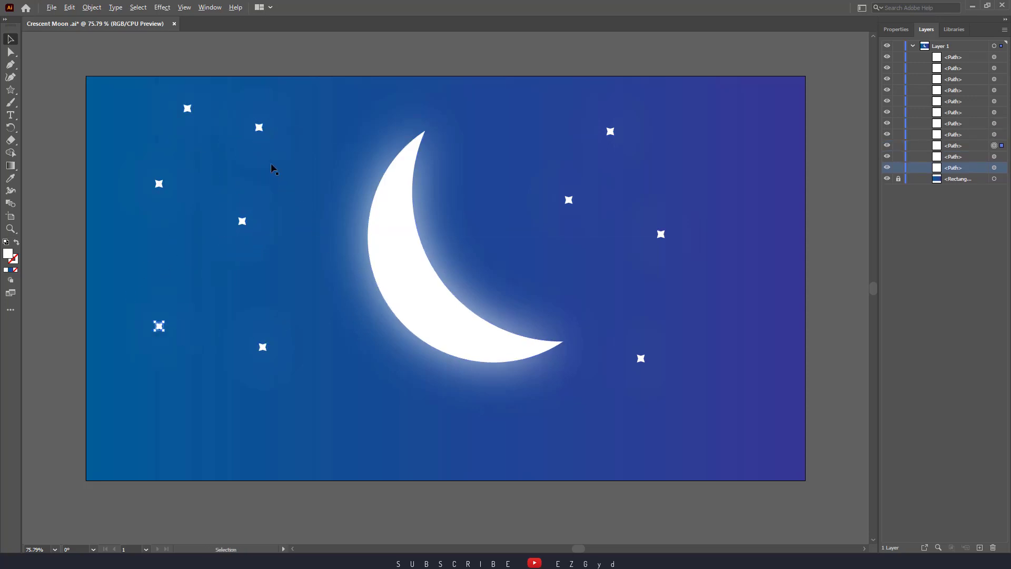
{"action": "left_click_drag", "start_coordinate": [259, 128], "coordinate": [384, 114]}
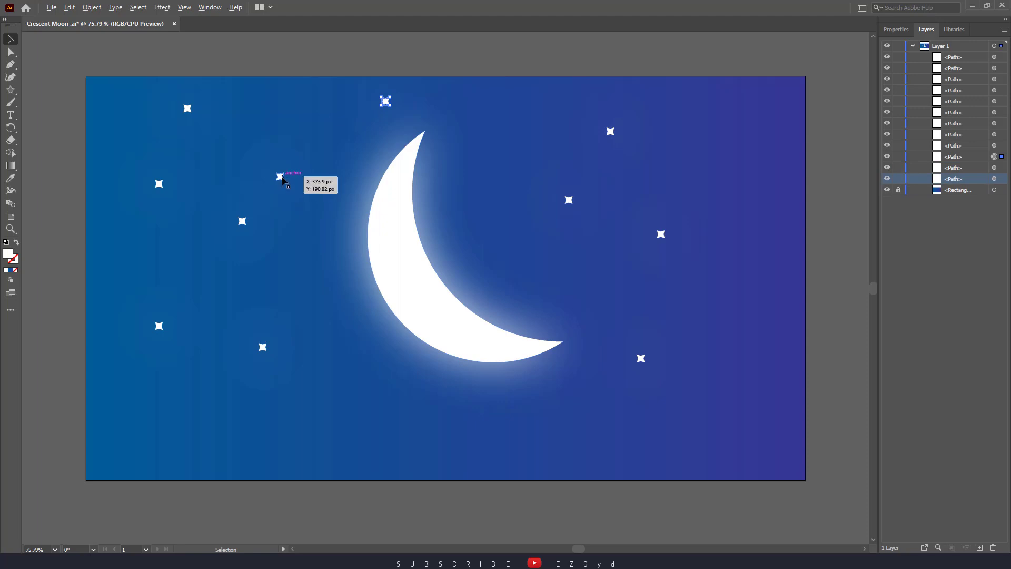
{"action": "left_click_drag", "start_coordinate": [281, 177], "coordinate": [270, 128]}
Duplicate stars into the space below the moon, the left side and the far lower-right area, and collapse Layer 1.
{"action": "left_click_drag", "start_coordinate": [242, 221], "coordinate": [393, 428]}
{"action": "left_click_drag", "start_coordinate": [263, 347], "coordinate": [203, 419]}
{"action": "left_click_drag", "start_coordinate": [242, 221], "coordinate": [274, 281]}
{"action": "left_click_drag", "start_coordinate": [242, 221], "coordinate": [724, 413]}
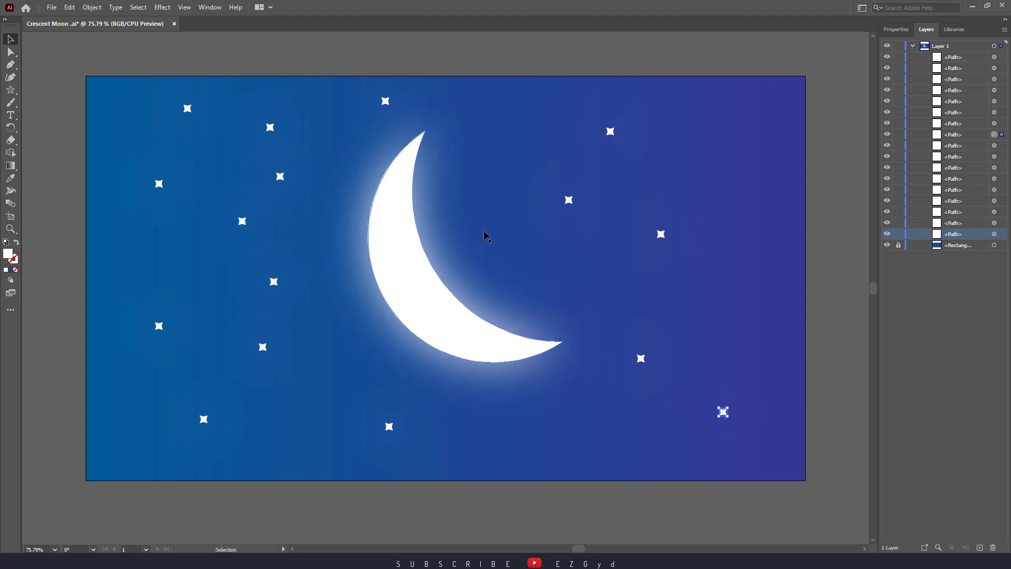
{"action": "left_click", "coordinate": [563, 45]}
{"action": "left_click", "coordinate": [913, 46]}
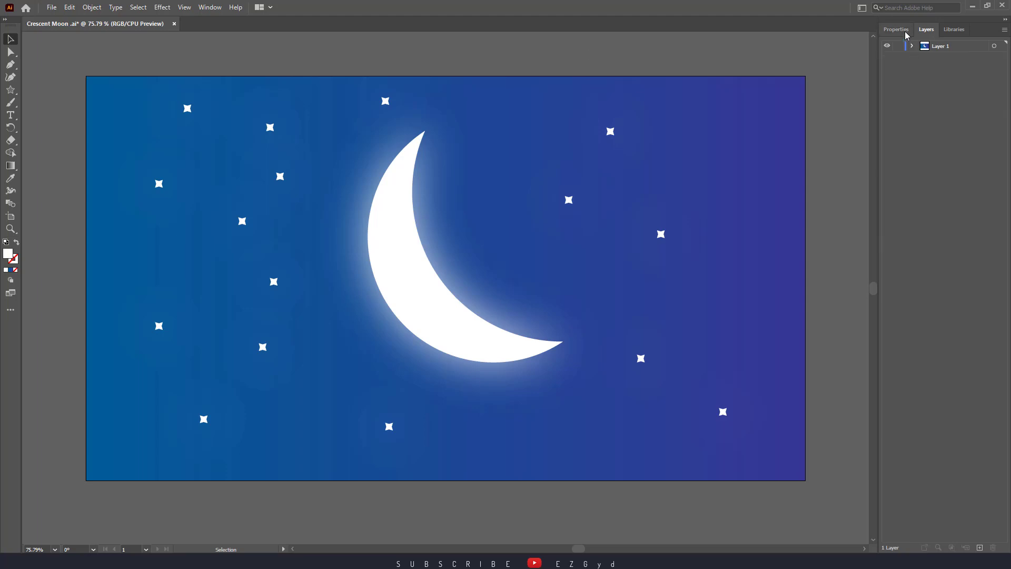